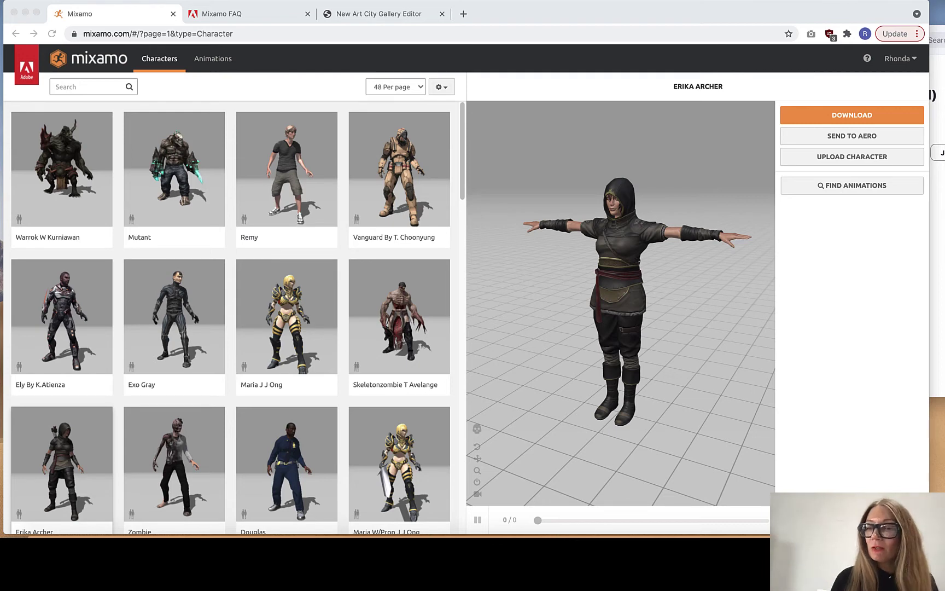
- Bring MakeHuman forward, zoom the viewport in and out, and check the application menu
{"action": "left_click", "coordinate": [606, 533]}
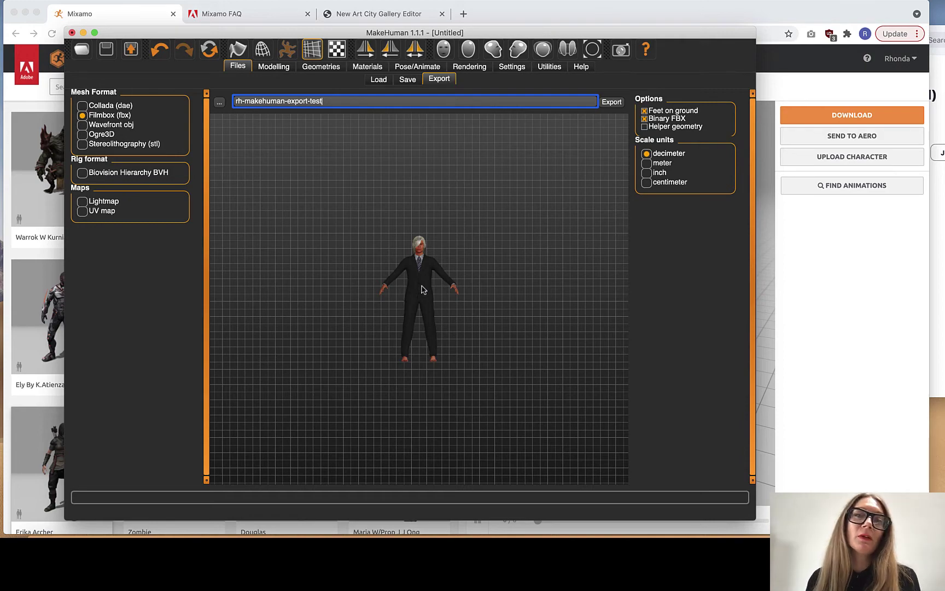
{"action": "scroll", "coordinate": [421, 289], "scroll_direction": "up", "scroll_amount": 5}
{"action": "scroll", "coordinate": [421, 289], "scroll_direction": "down", "scroll_amount": 5}
{"action": "scroll", "coordinate": [421, 289], "scroll_direction": "up", "scroll_amount": 5}
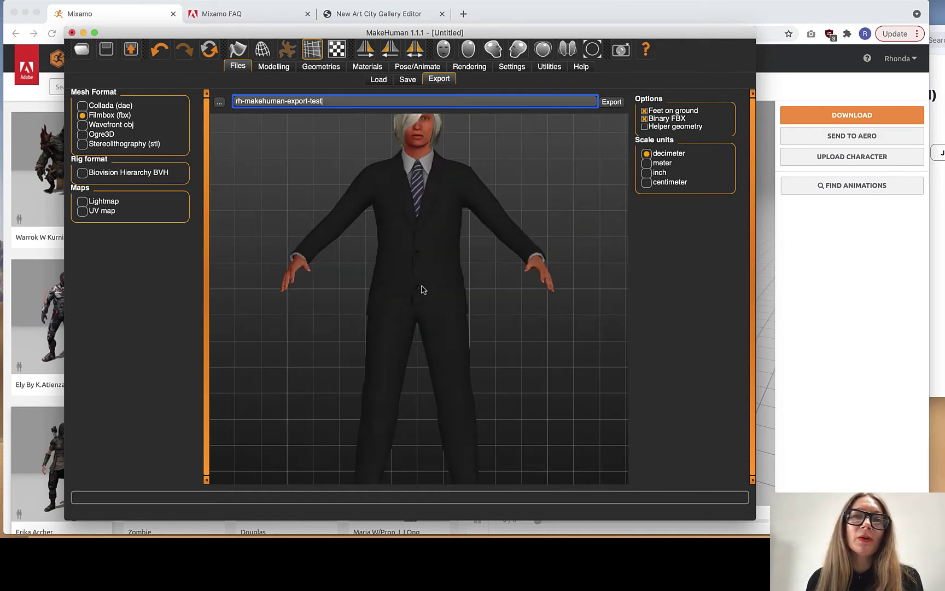
{"action": "scroll", "coordinate": [421, 289], "scroll_direction": "down", "scroll_amount": 3}
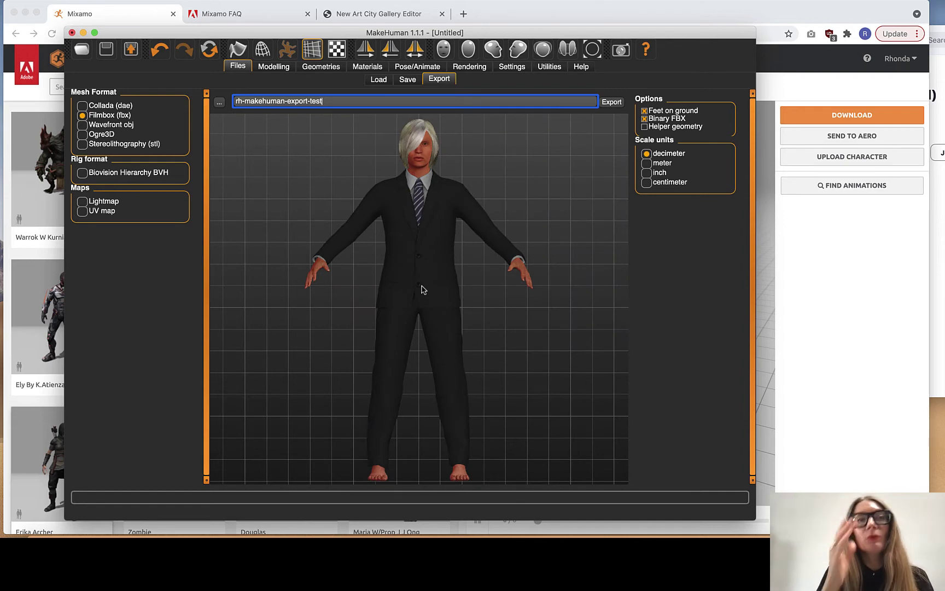
{"action": "left_click", "coordinate": [55, 0]}
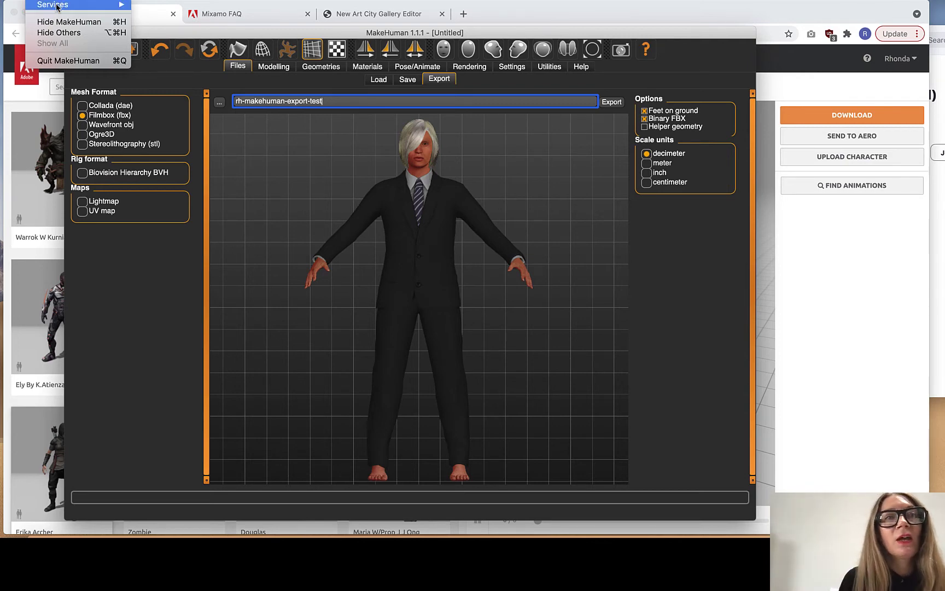
{"action": "key", "text": "Escape"}
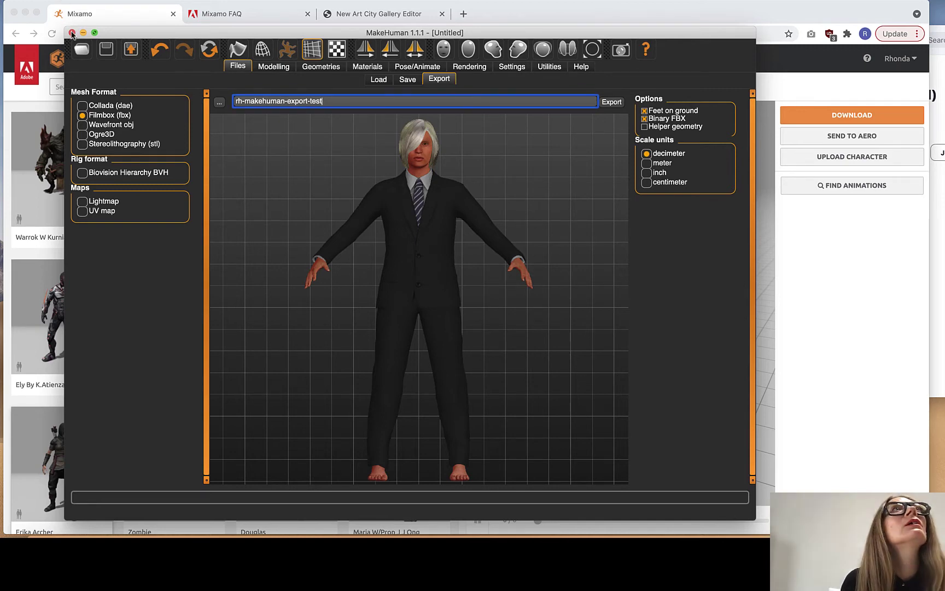
{"action": "left_click", "coordinate": [57, 0]}
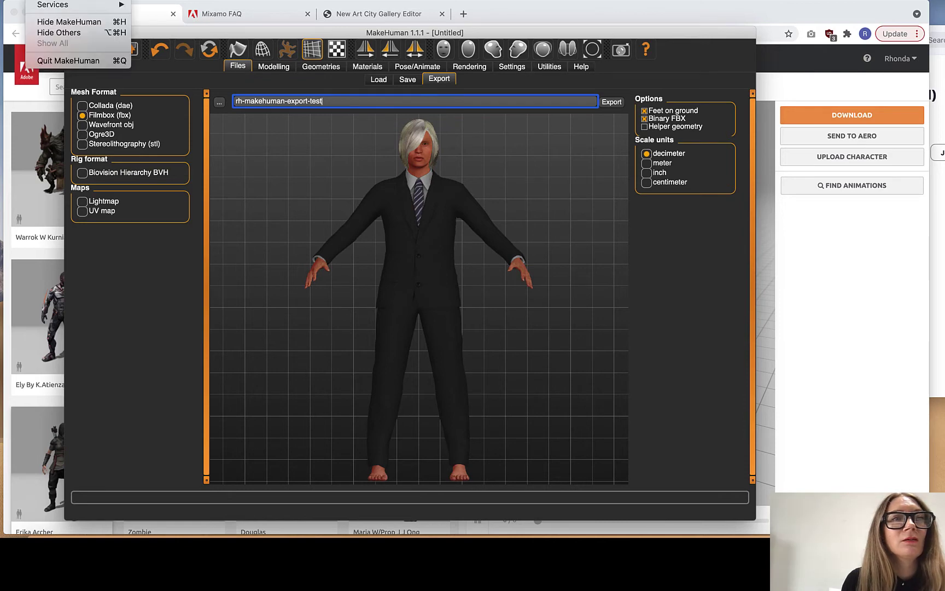
{"action": "left_click", "coordinate": [57, 0]}
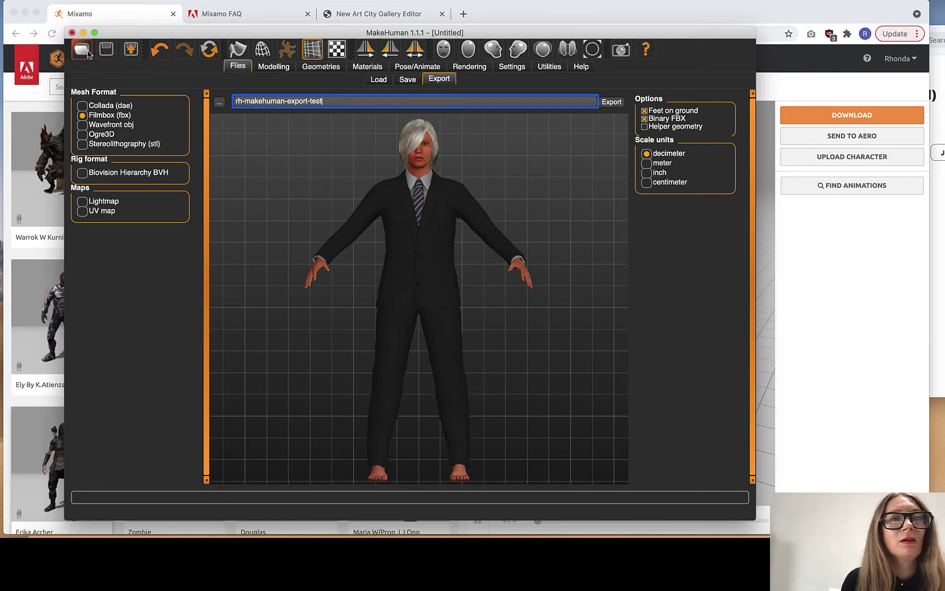
- Open Files > Load, then close MakeHuman and confirm quitting without saving
{"action": "left_click", "coordinate": [86, 51]}
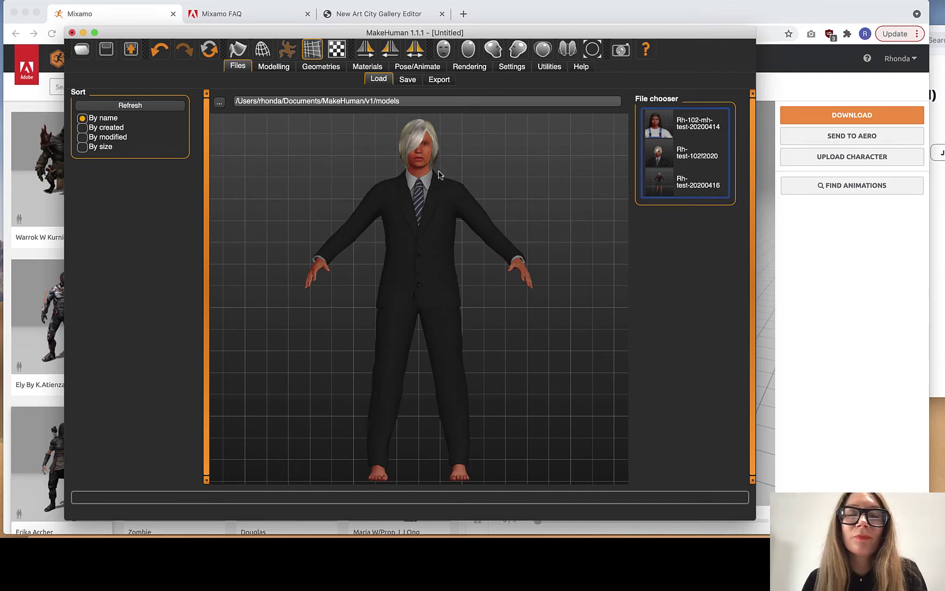
{"action": "left_click", "coordinate": [72, 33]}
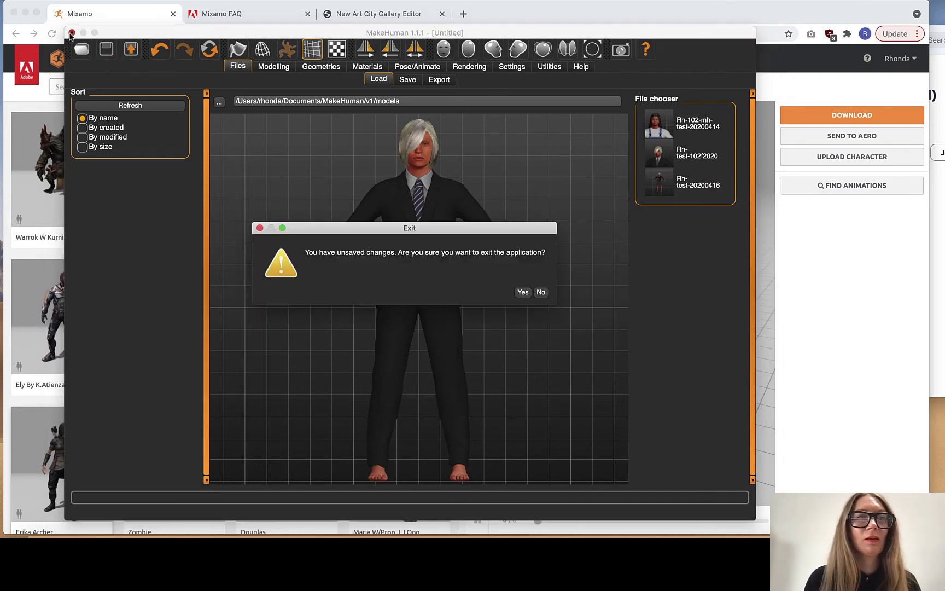
{"action": "left_click", "coordinate": [523, 293]}
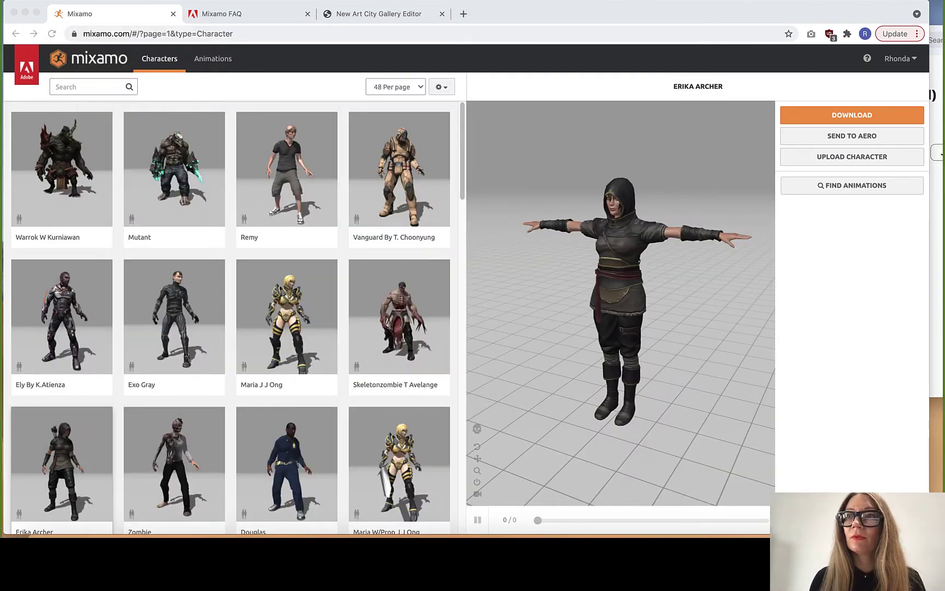
- Relaunch MakeHuman by searching 'makeHuman' in Spotlight
{"action": "key", "text": "super+space"}
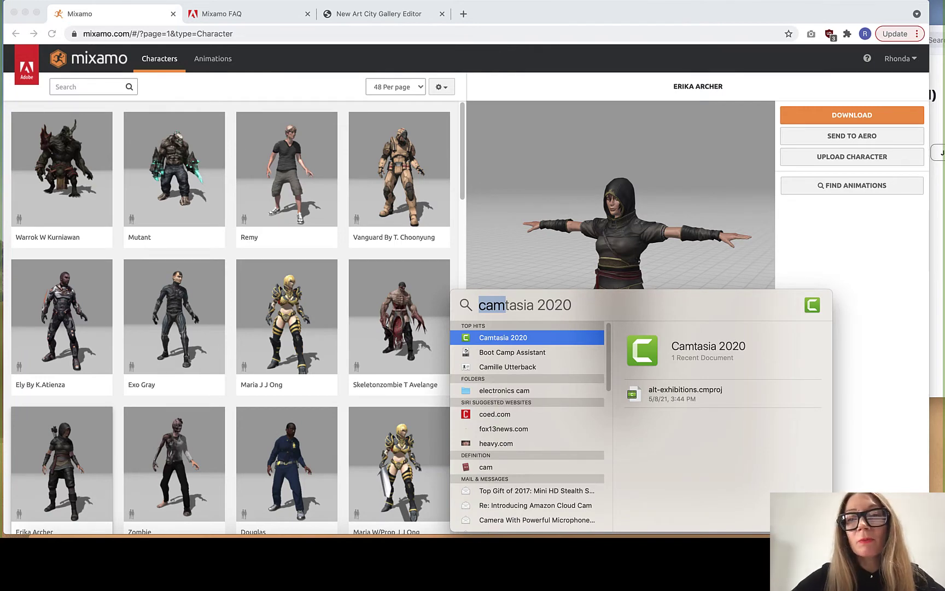
{"action": "type", "text": "makeHuman"}
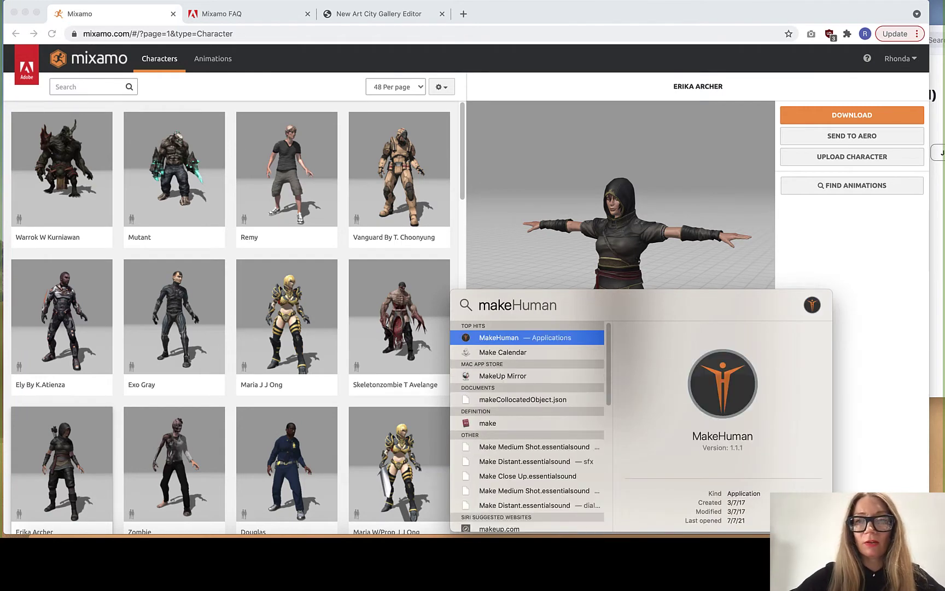
{"action": "key", "text": "super+a"}
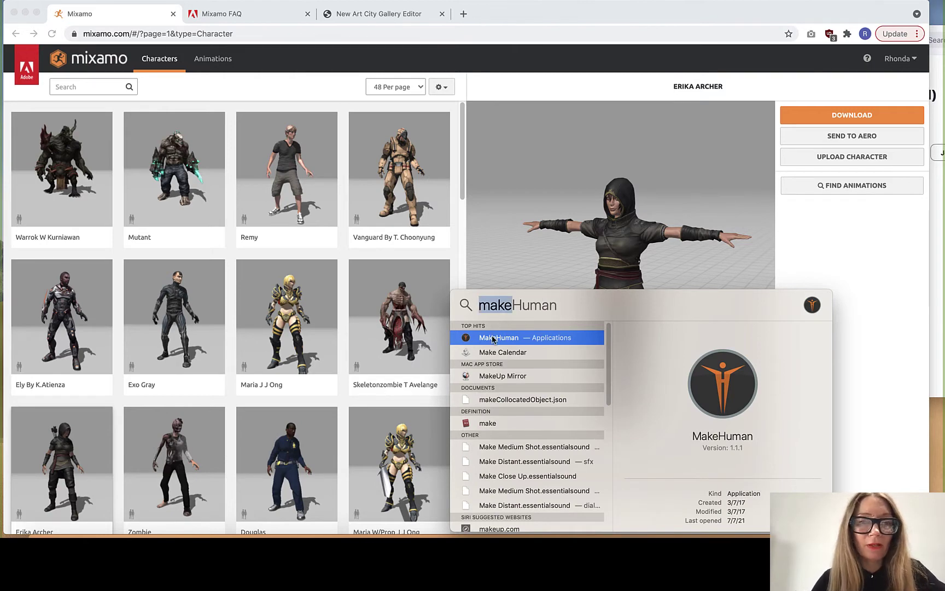
{"action": "left_click", "coordinate": [492, 338]}
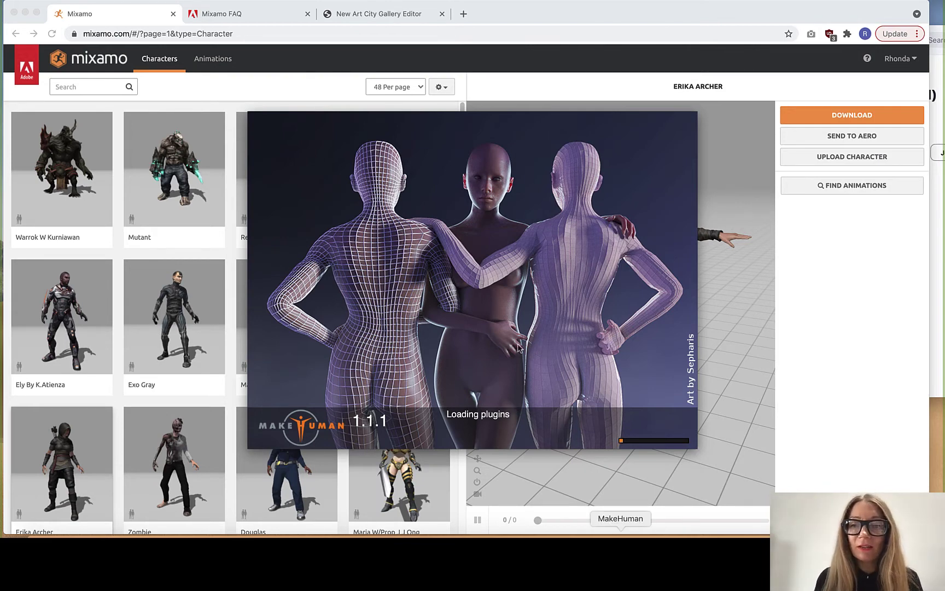
- While MakeHuman loads, check its Dock menu, then start a 'makehum' search in a new Chrome tab
{"action": "right_click", "coordinate": [620, 539]}
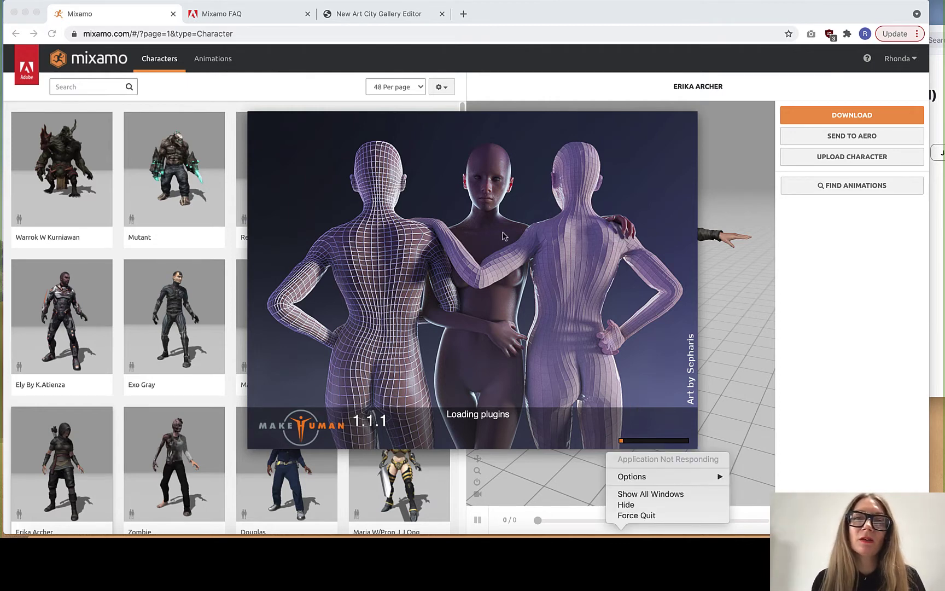
{"action": "left_click", "coordinate": [503, 236]}
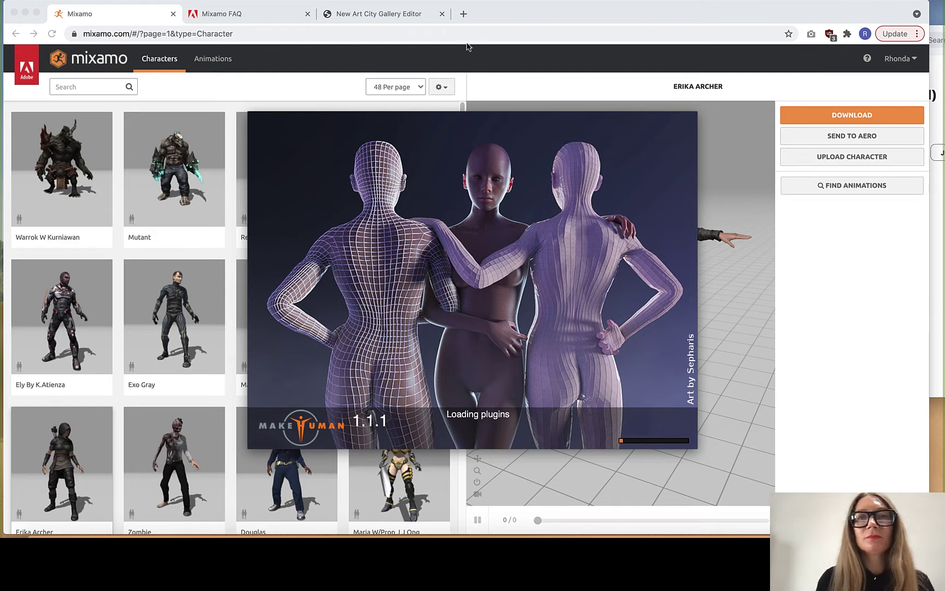
{"action": "left_click", "coordinate": [464, 13]}
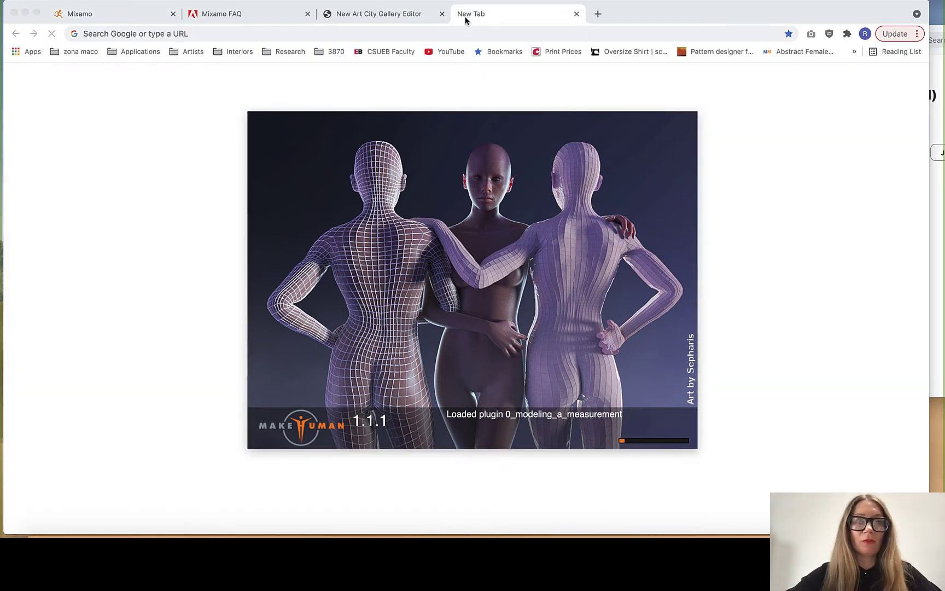
{"action": "left_click", "coordinate": [242, 34]}
{"action": "type", "text": "makehum"}
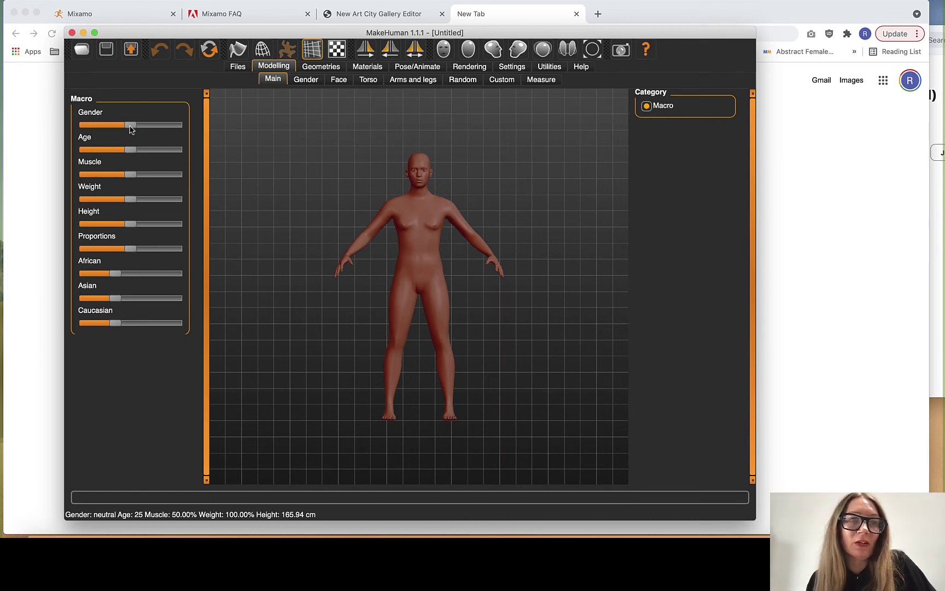
- Nudge Gender, drag Age to 26, then show the Gender tab's Breast modifiers
{"action": "mouse_move", "coordinate": [130, 125]}
{"action": "left_mouse_down"}
{"action": "mouse_move", "coordinate": [167, 126]}
{"action": "mouse_move", "coordinate": [46, 125]}
{"action": "mouse_move", "coordinate": [200, 126]}
{"action": "mouse_move", "coordinate": [130, 125]}
{"action": "left_mouse_up"}
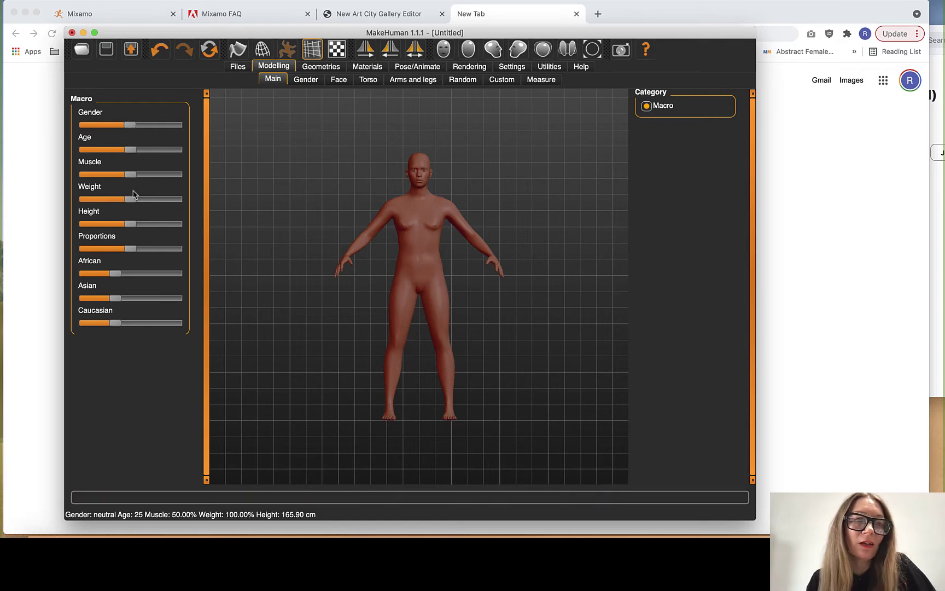
{"action": "left_click_drag", "start_coordinate": [132, 149], "coordinate": [132, 199]}
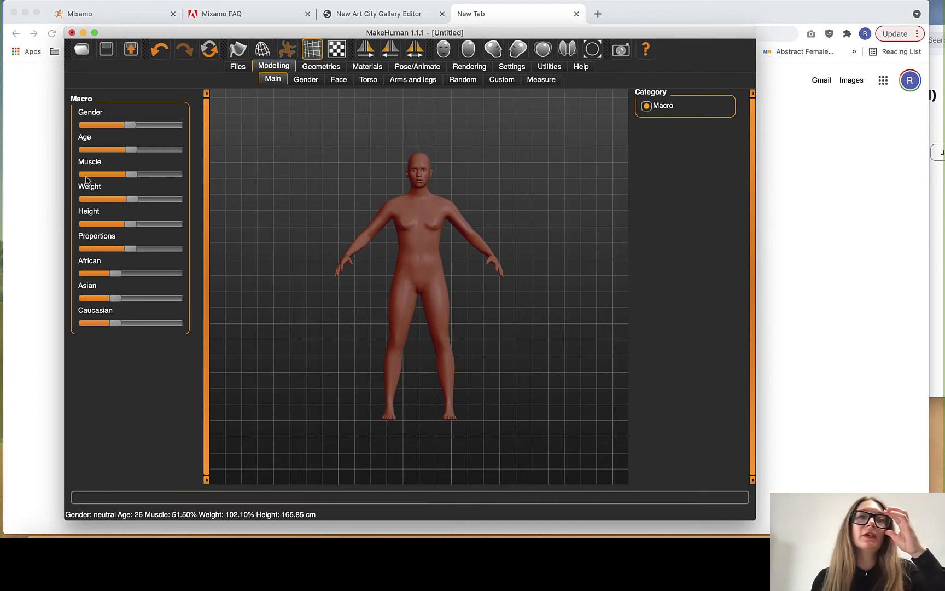
{"action": "left_click", "coordinate": [306, 81]}
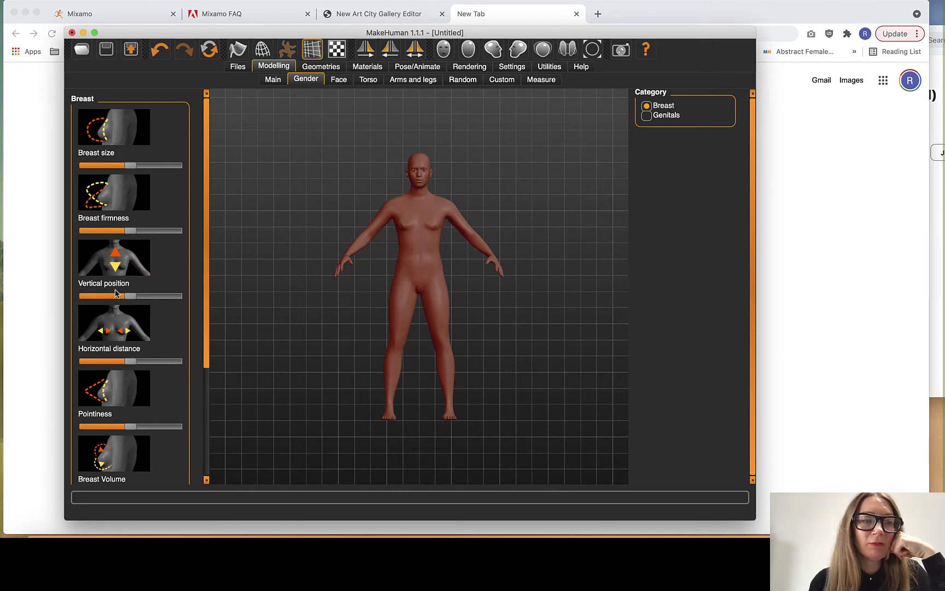
- Reshape the head: fatter, angle adjusted in side view, and somewhat rounder
{"action": "left_click_drag", "start_coordinate": [205, 321], "coordinate": [197, 471]}
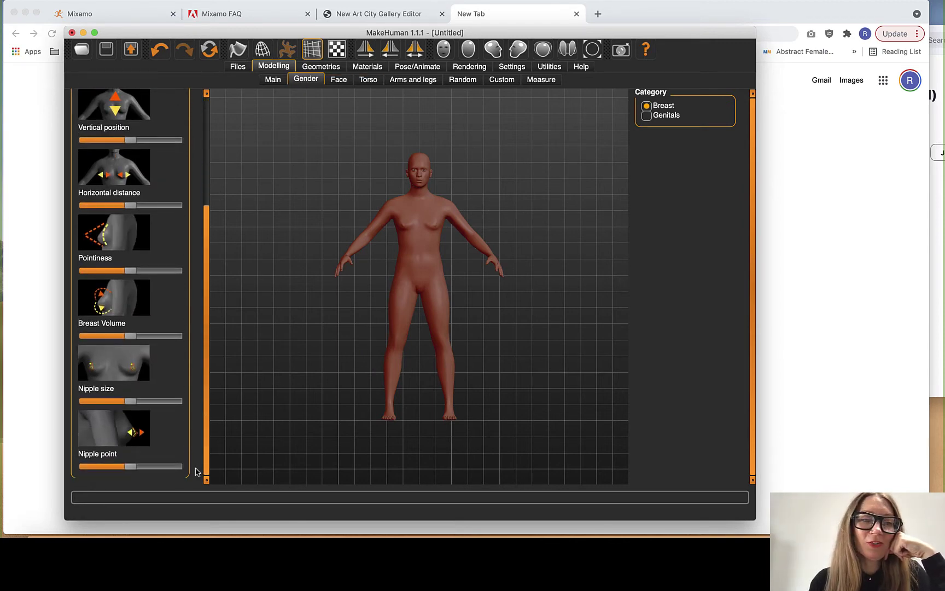
{"action": "left_click", "coordinate": [339, 81]}
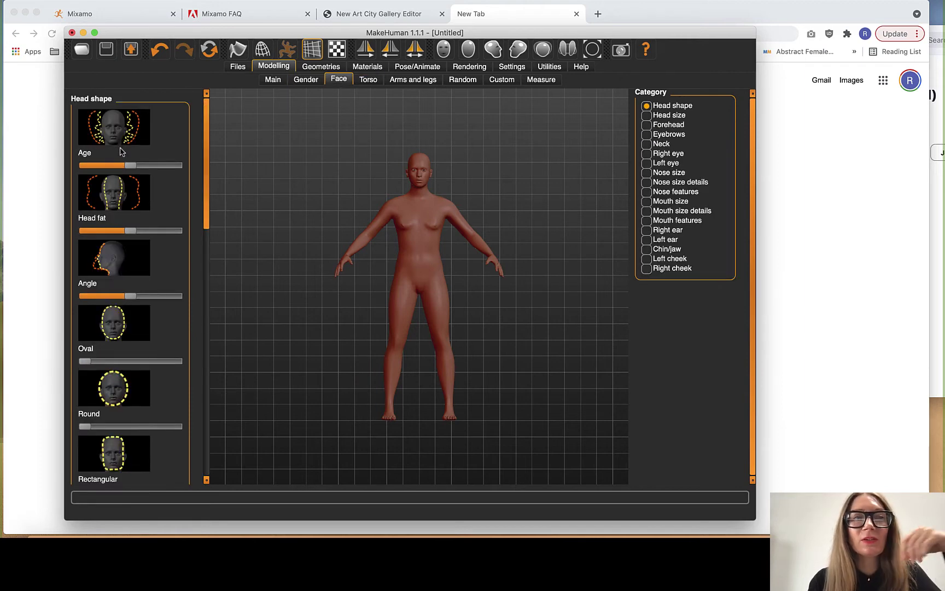
{"action": "mouse_move", "coordinate": [130, 234]}
{"action": "left_mouse_down"}
{"action": "mouse_move", "coordinate": [167, 233]}
{"action": "mouse_move", "coordinate": [109, 234]}
{"action": "mouse_move", "coordinate": [178, 237]}
{"action": "mouse_move", "coordinate": [123, 243]}
{"action": "left_mouse_up"}
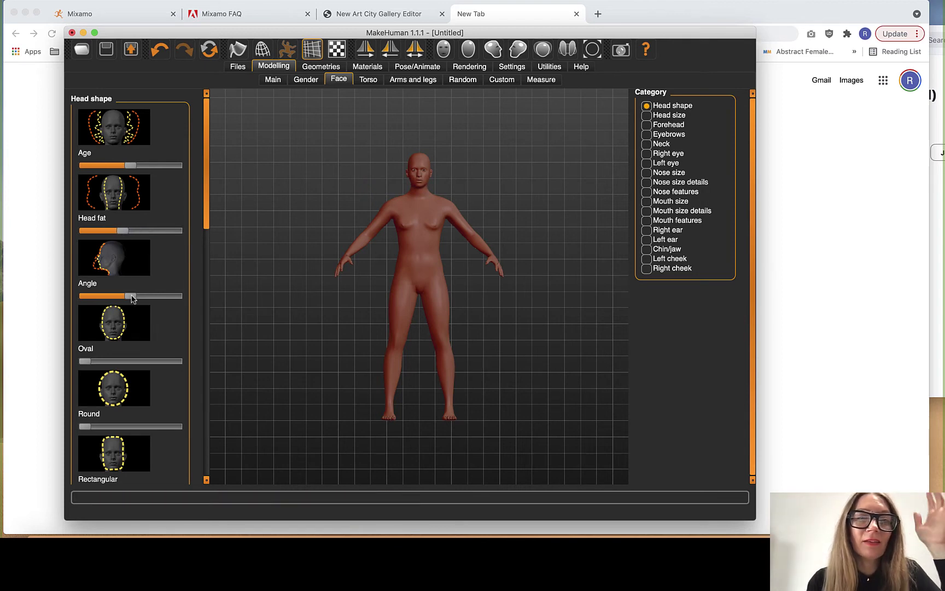
{"action": "left_click_drag", "start_coordinate": [132, 298], "coordinate": [140, 298]}
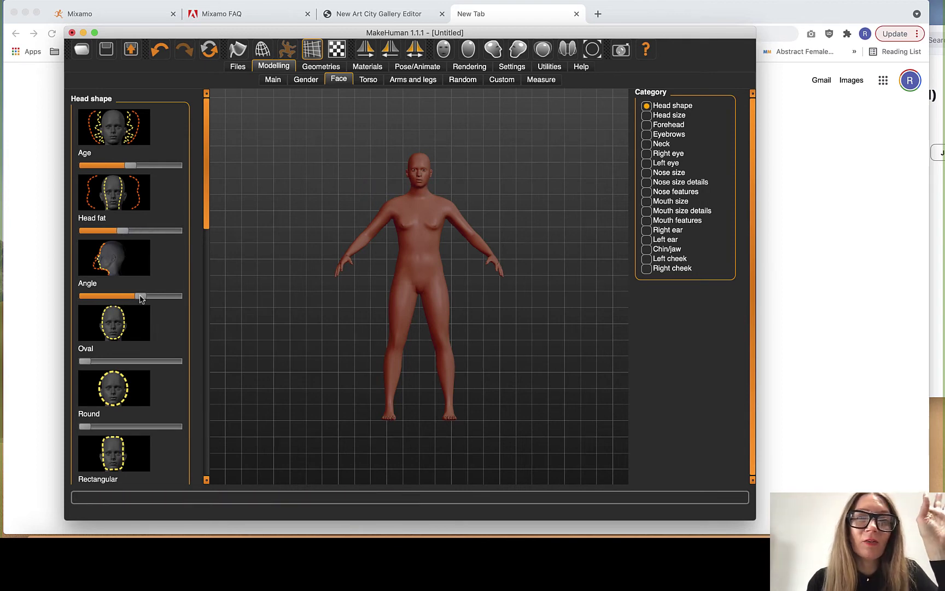
{"action": "left_click", "coordinate": [493, 51]}
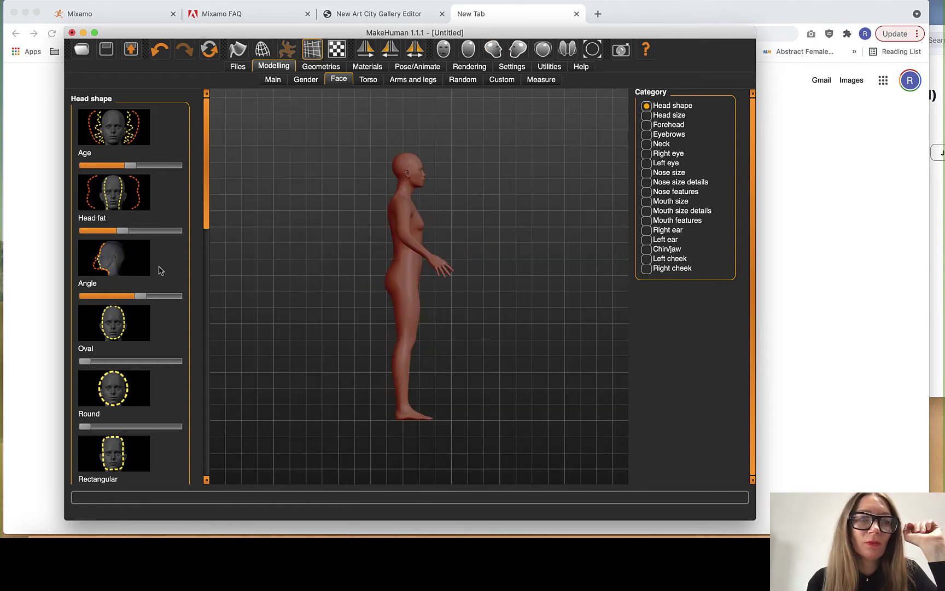
{"action": "mouse_move", "coordinate": [141, 301]}
{"action": "left_mouse_down"}
{"action": "mouse_move", "coordinate": [170, 301]}
{"action": "mouse_move", "coordinate": [104, 301]}
{"action": "mouse_move", "coordinate": [143, 305]}
{"action": "mouse_move", "coordinate": [131, 314]}
{"action": "left_mouse_up"}
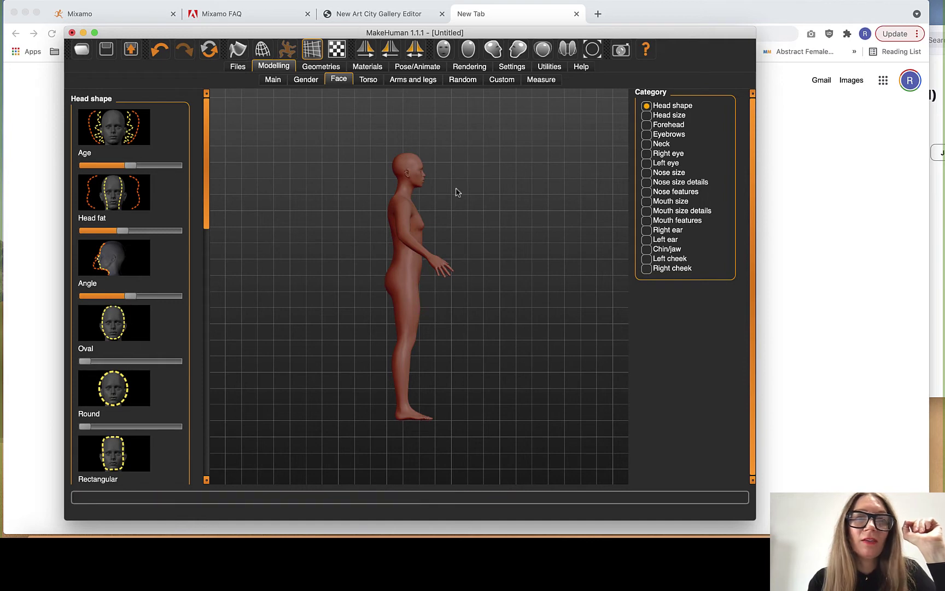
{"action": "left_click", "coordinate": [443, 50]}
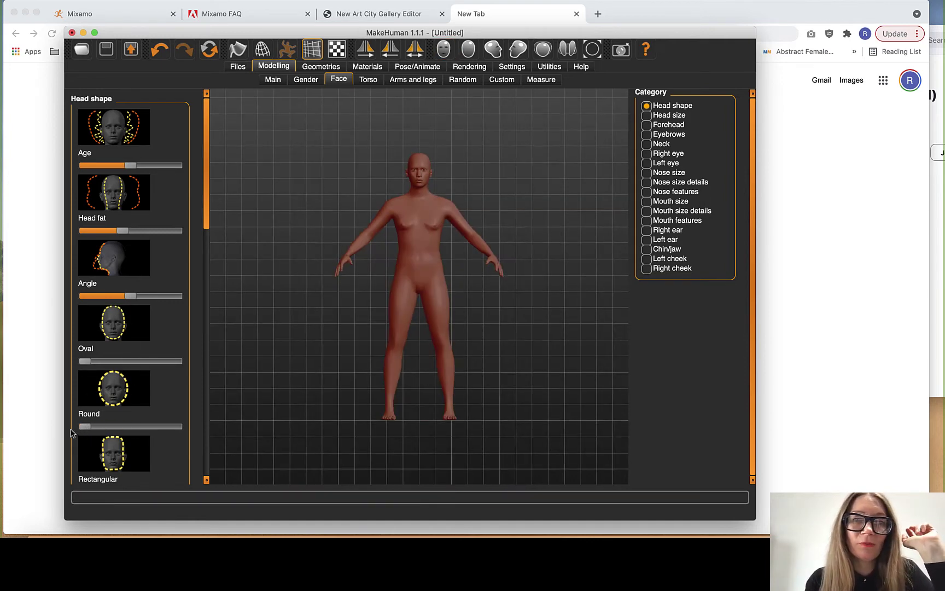
{"action": "left_click_drag", "start_coordinate": [85, 426], "coordinate": [111, 426]}
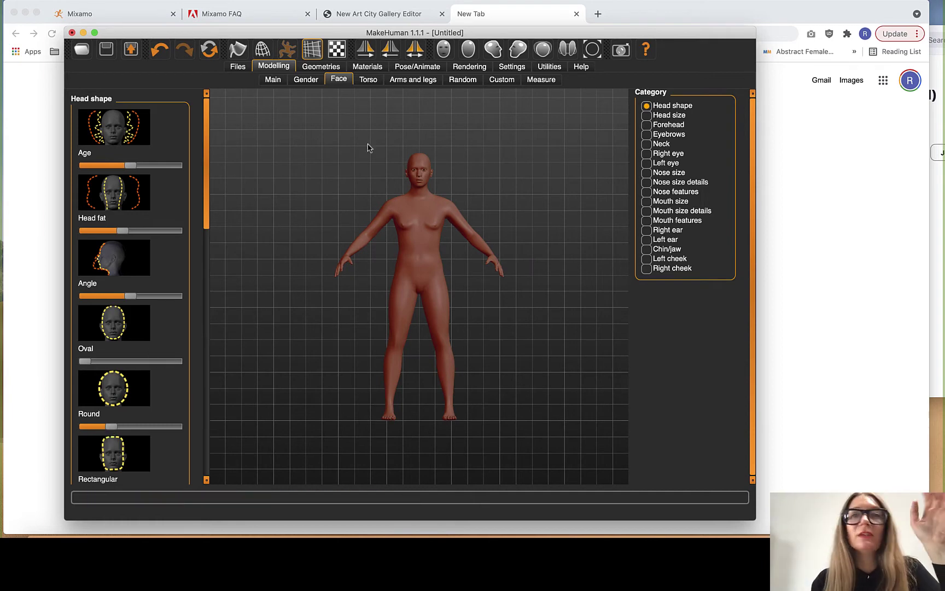
- Browse the Torso, Arms and legs, Random and Custom categories, then show the Clothes library
{"action": "left_click", "coordinate": [368, 81]}
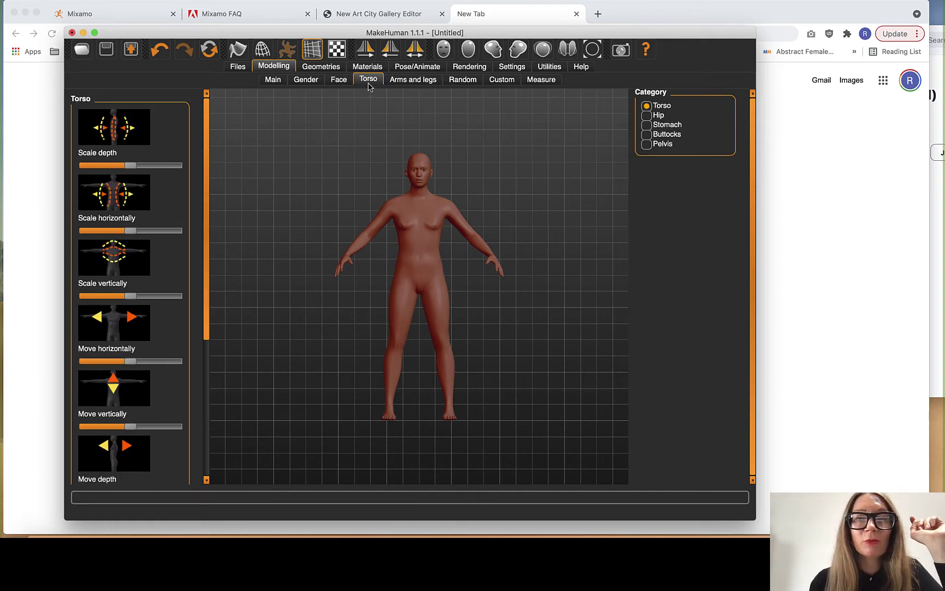
{"action": "left_click", "coordinate": [422, 83]}
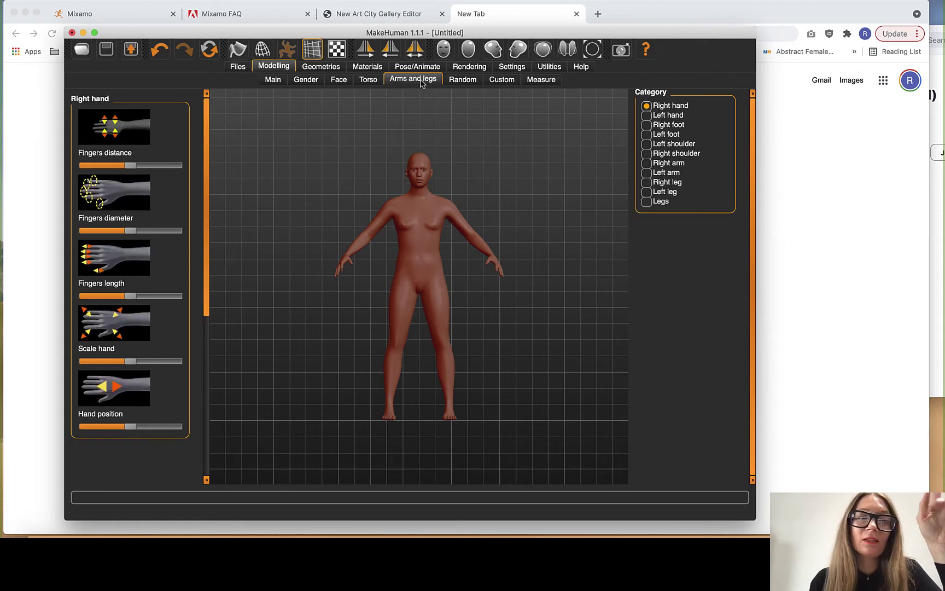
{"action": "left_click", "coordinate": [463, 80]}
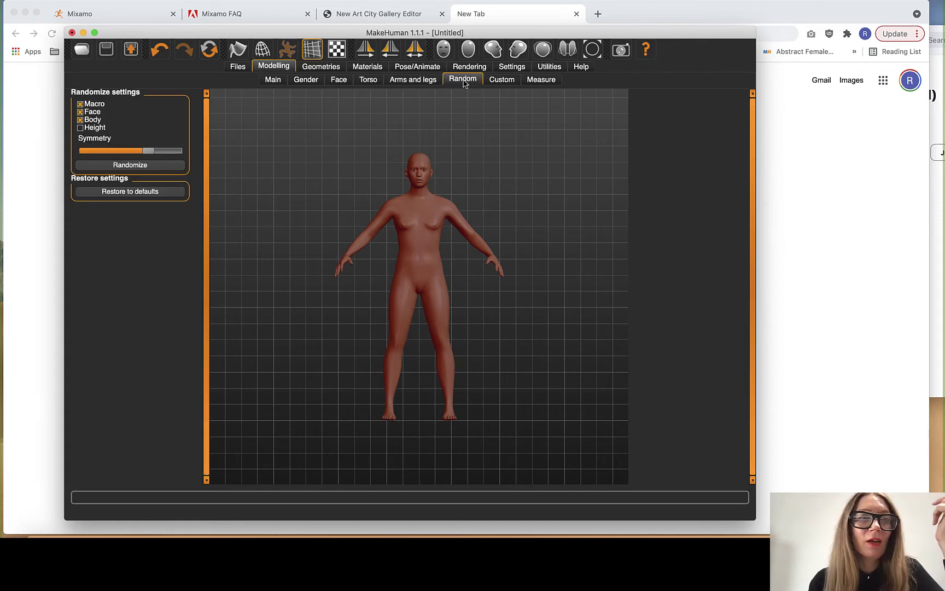
{"action": "left_click", "coordinate": [501, 86]}
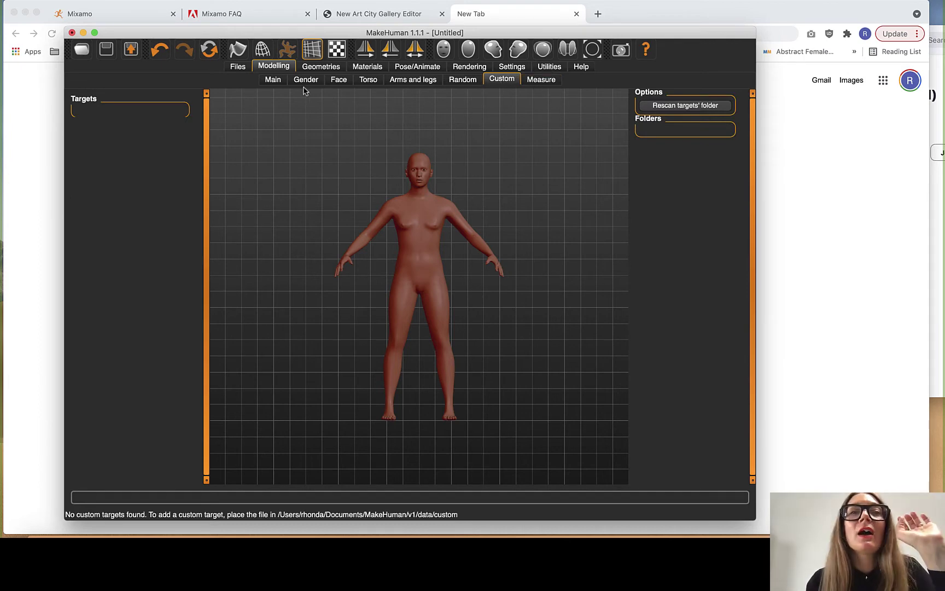
{"action": "left_click", "coordinate": [328, 74]}
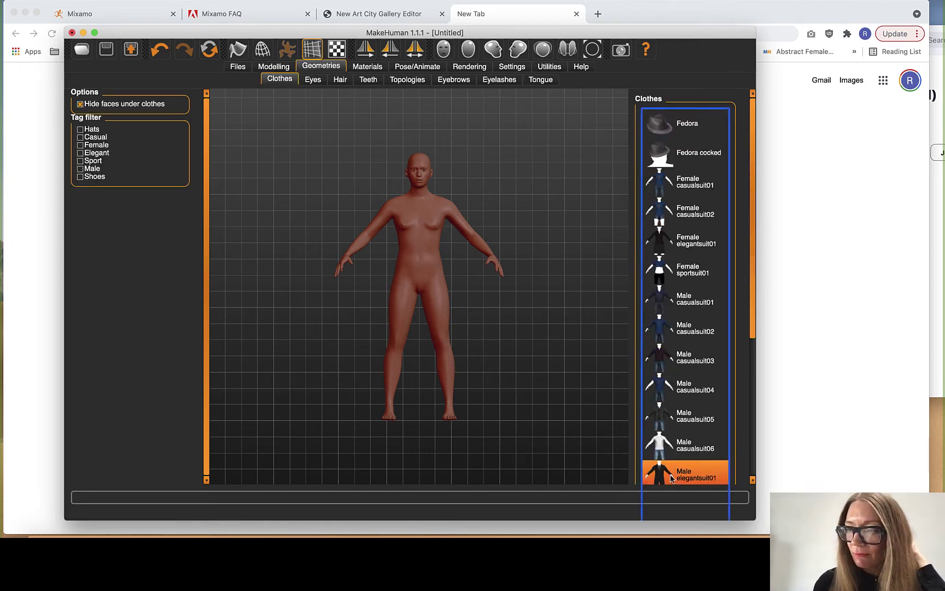
- Dress the figure in Male elegantsuit01 and give it Bob02 hair
{"action": "left_click", "coordinate": [688, 462]}
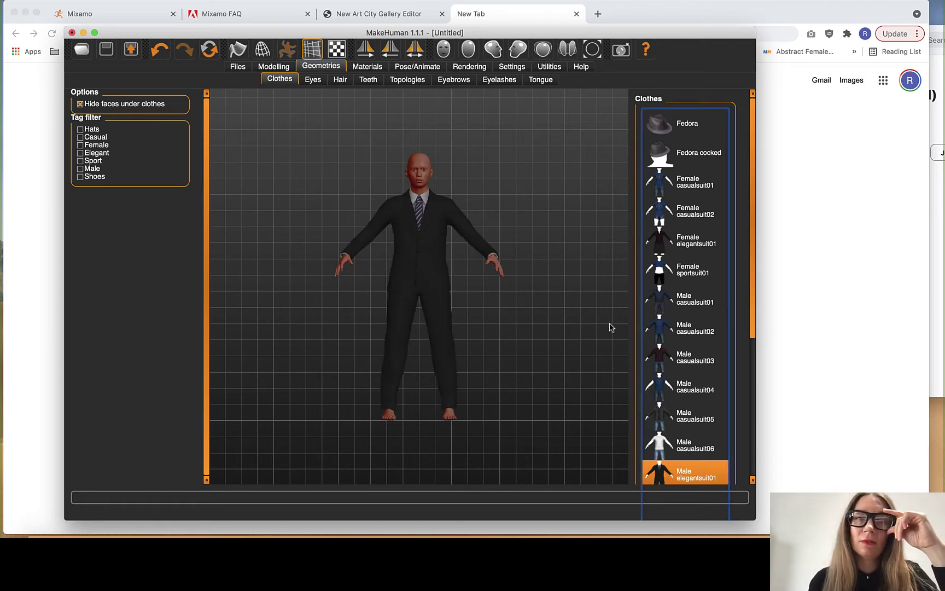
{"action": "left_click", "coordinate": [313, 80]}
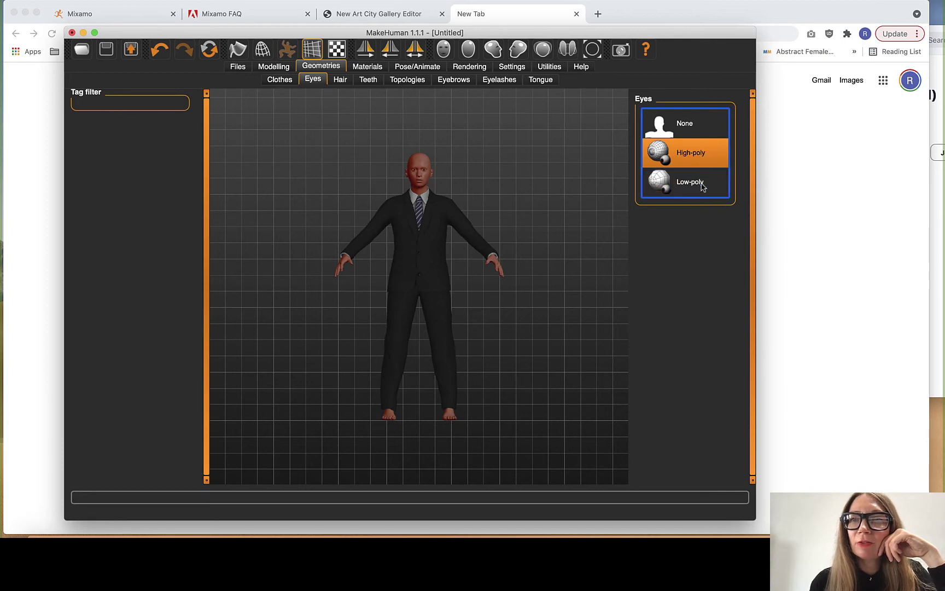
{"action": "left_click", "coordinate": [341, 82]}
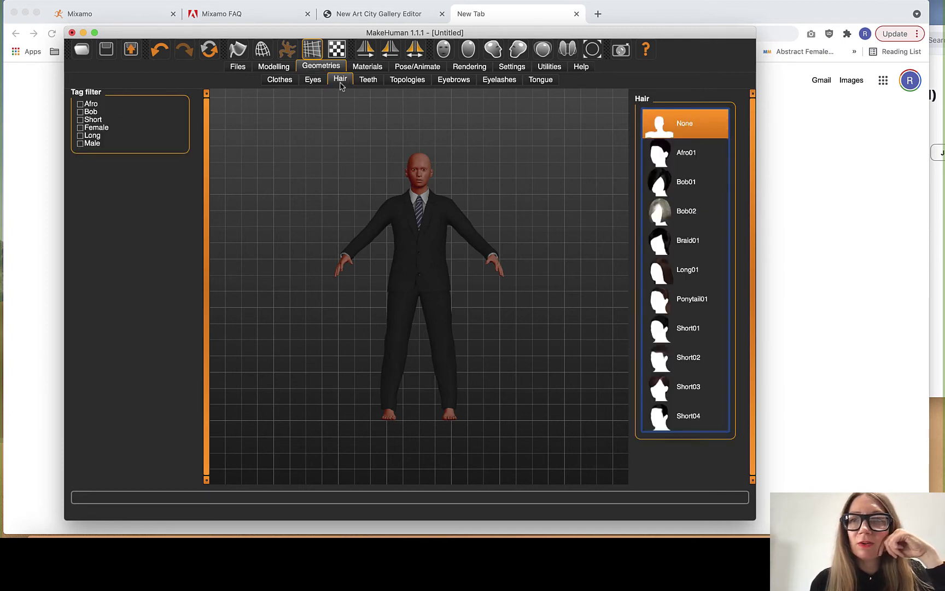
{"action": "left_click", "coordinate": [688, 212]}
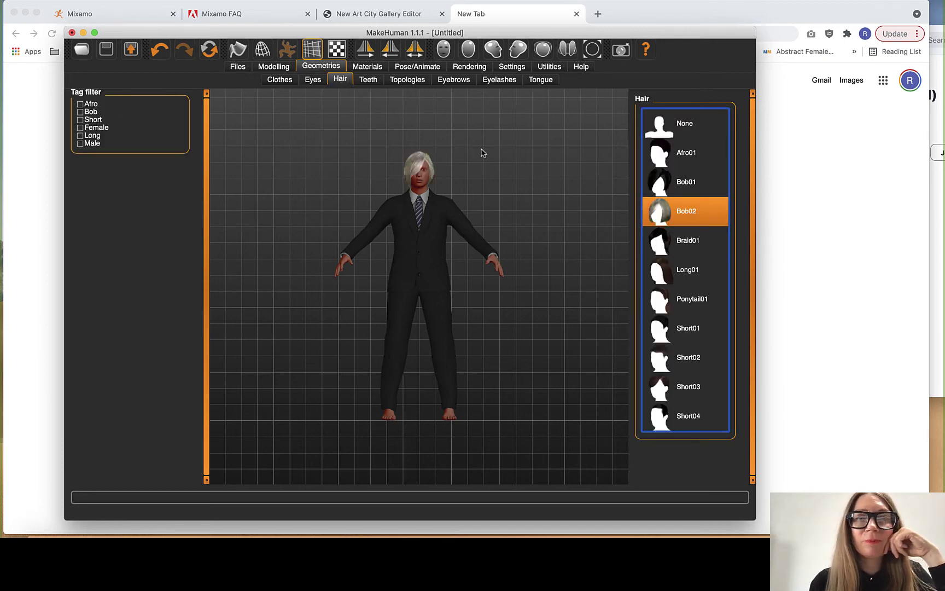
- Give the character Eyebrow008 eyebrows, browsing Teeth, Topologies, Eyelashes and Tongue along the way
{"action": "left_click", "coordinate": [368, 82]}
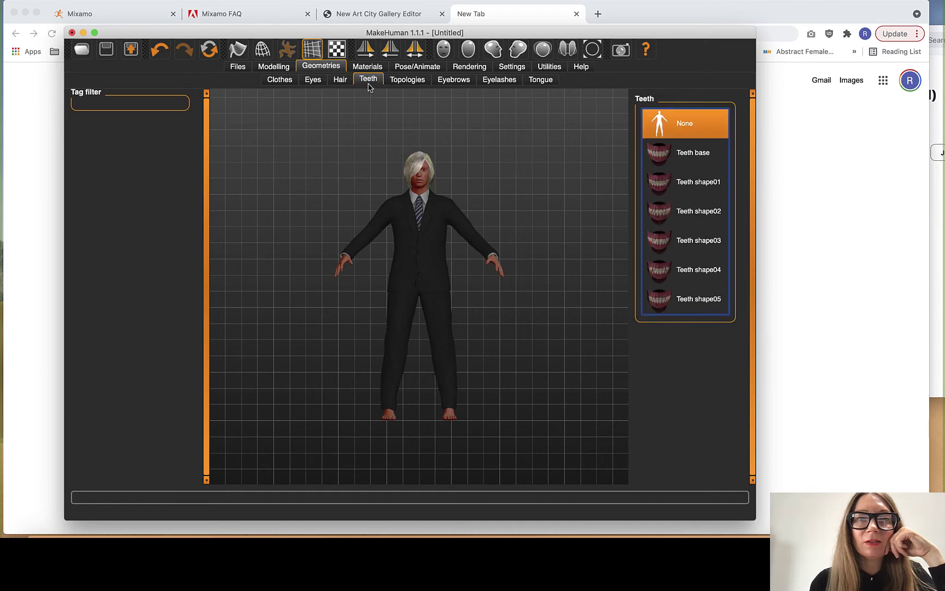
{"action": "left_click", "coordinate": [408, 80]}
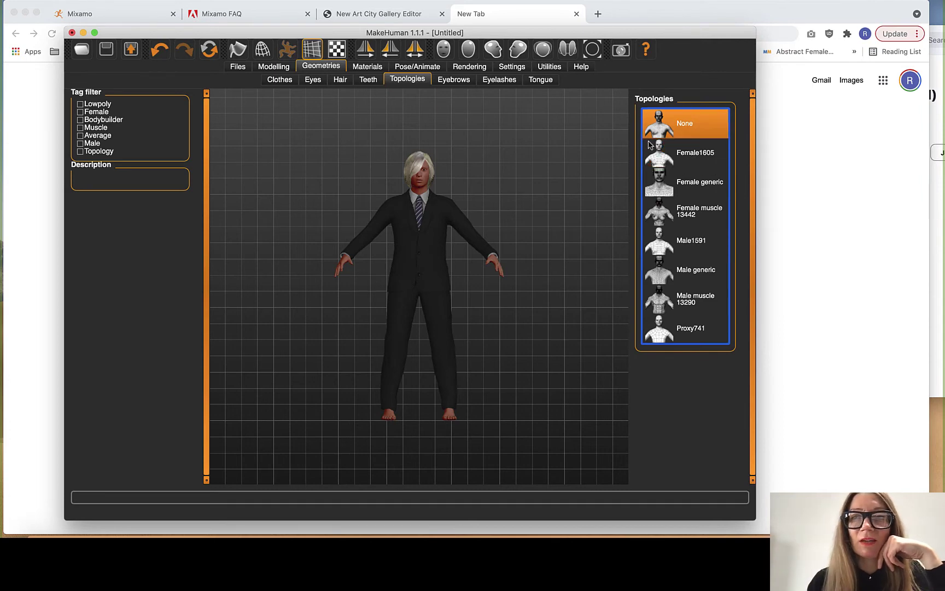
{"action": "left_click", "coordinate": [457, 83]}
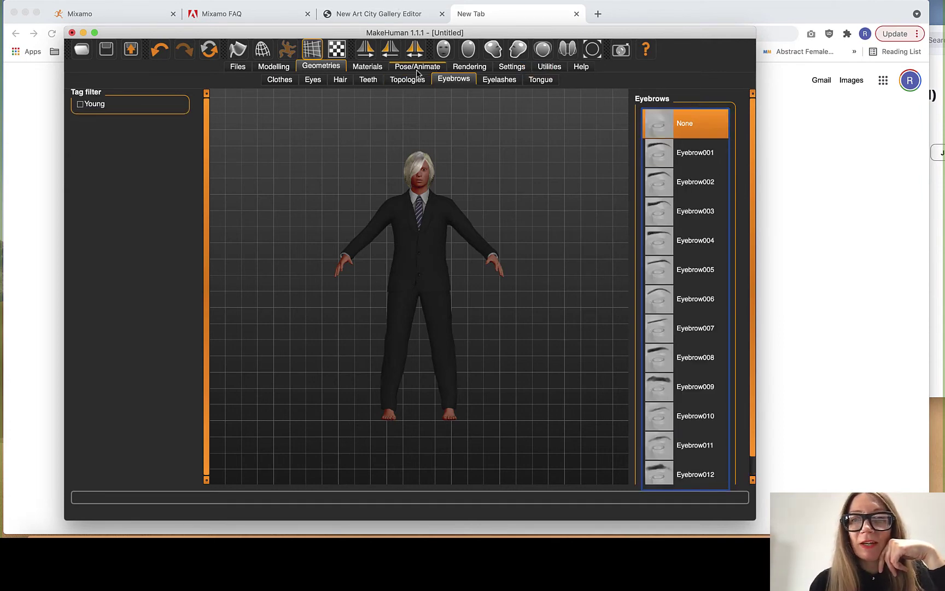
{"action": "left_click", "coordinate": [681, 366]}
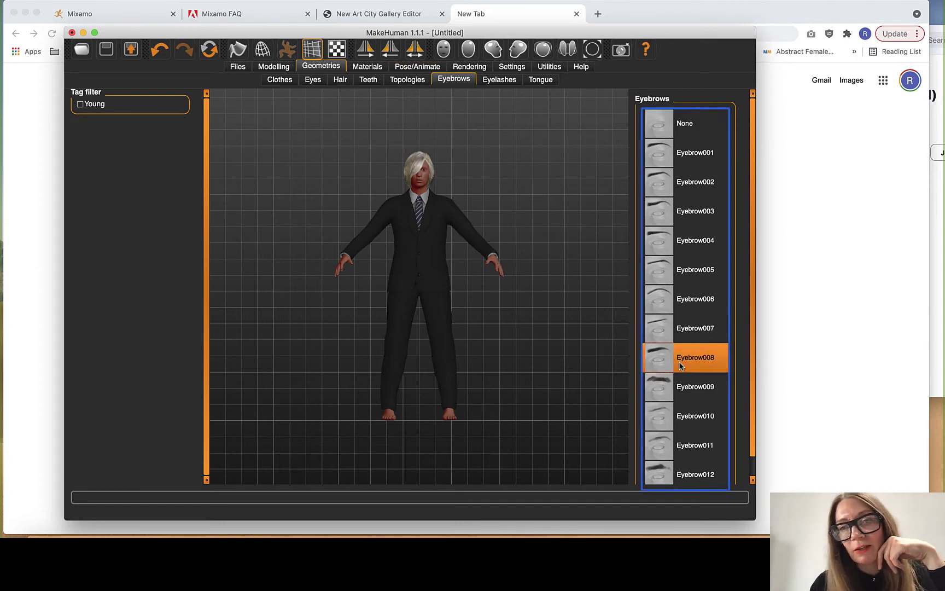
{"action": "left_click", "coordinate": [498, 83]}
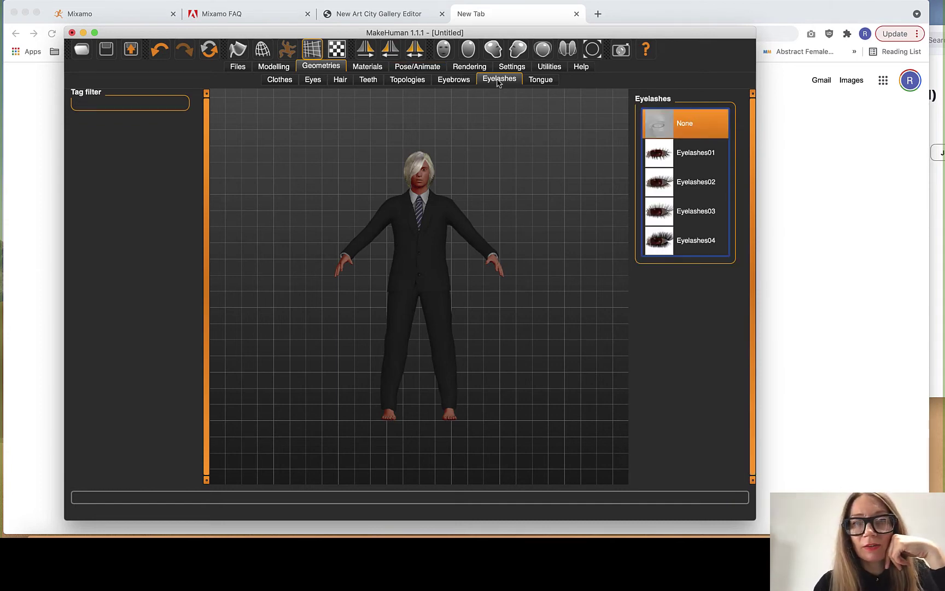
{"action": "left_click", "coordinate": [538, 80]}
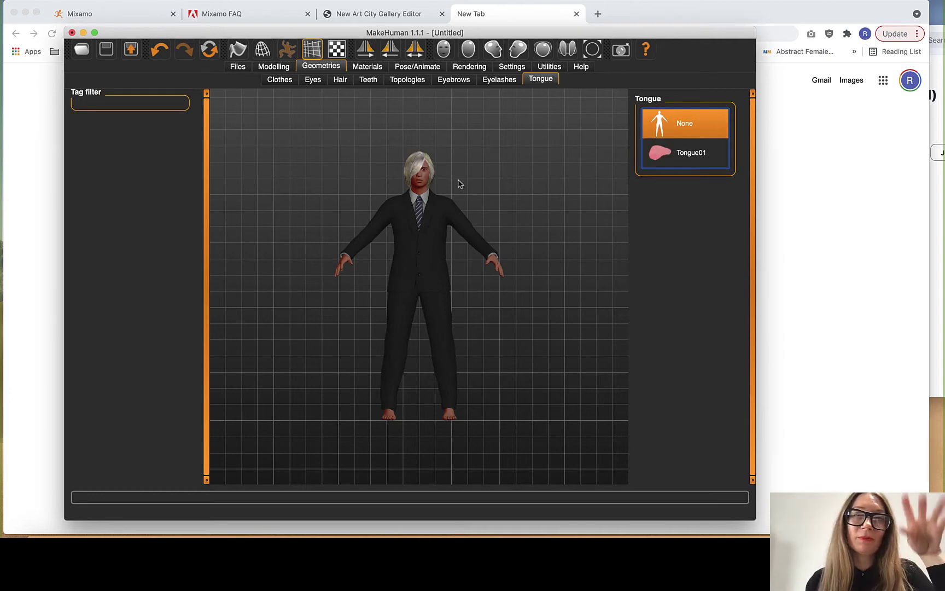
- Apply the Old asian male skin, after trying other old skins, and Brownlight eyes
{"action": "left_click", "coordinate": [366, 66]}
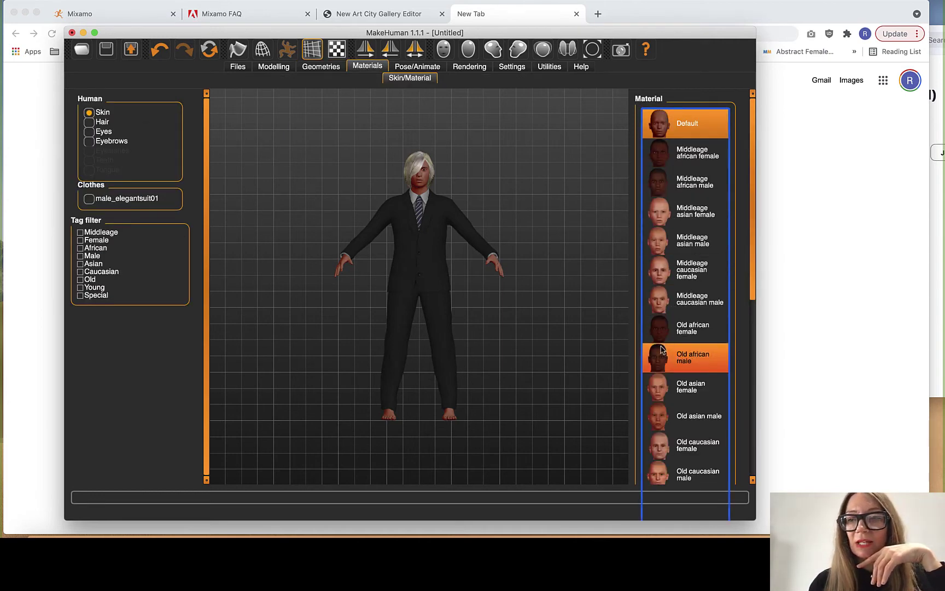
{"action": "left_click", "coordinate": [661, 428]}
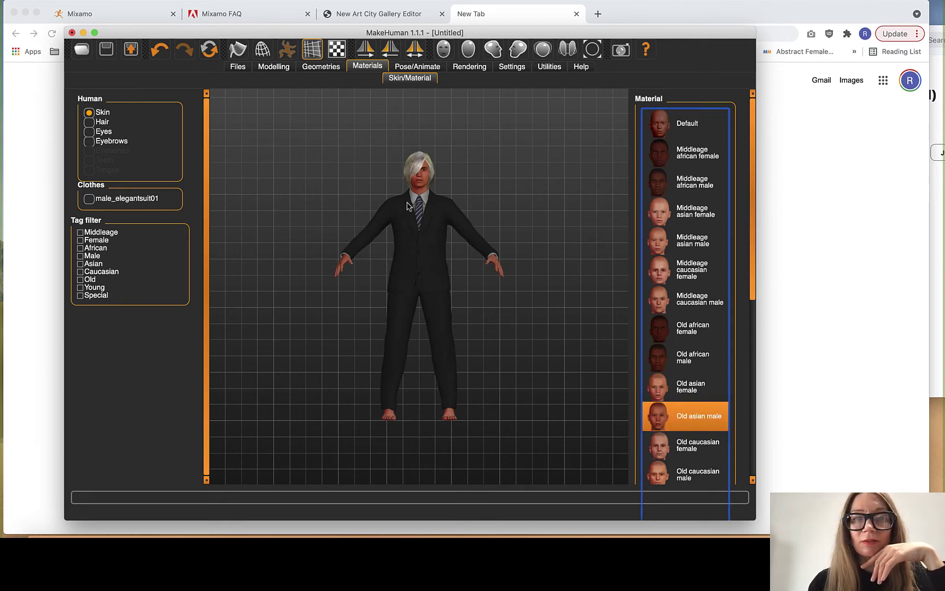
{"action": "scroll", "coordinate": [432, 201], "scroll_direction": "down", "scroll_amount": 2}
{"action": "scroll", "coordinate": [432, 200], "scroll_direction": "up", "scroll_amount": 10}
{"action": "scroll", "coordinate": [433, 200], "scroll_direction": "up", "scroll_amount": 3}
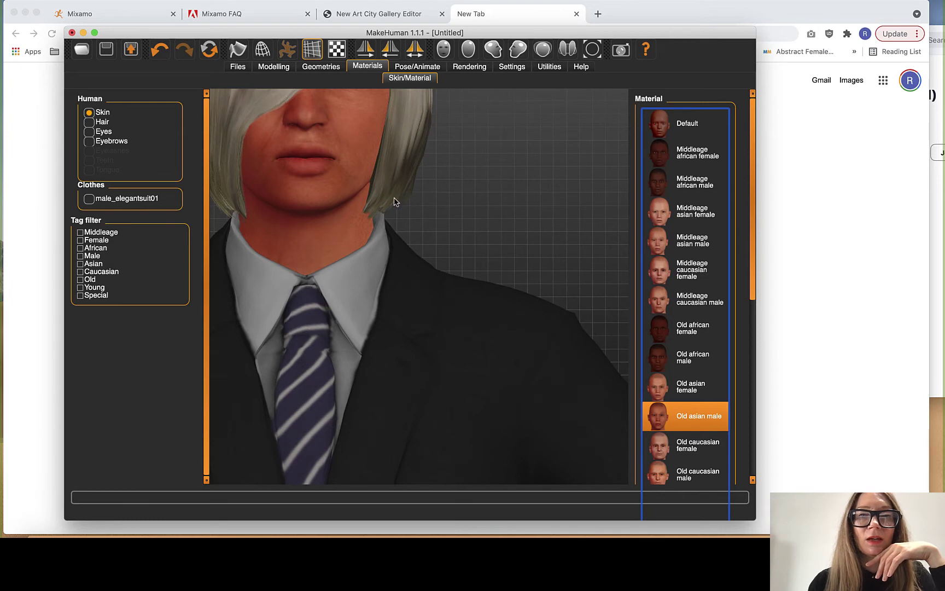
{"action": "right_click_drag", "start_coordinate": [389, 200], "coordinate": [427, 264]}
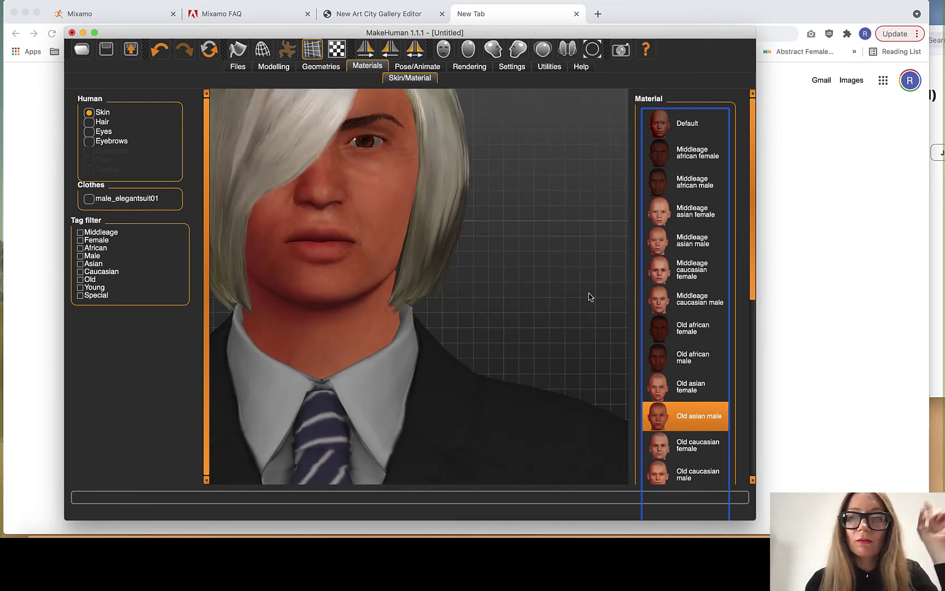
{"action": "left_click", "coordinate": [690, 386]}
{"action": "left_click", "coordinate": [678, 327]}
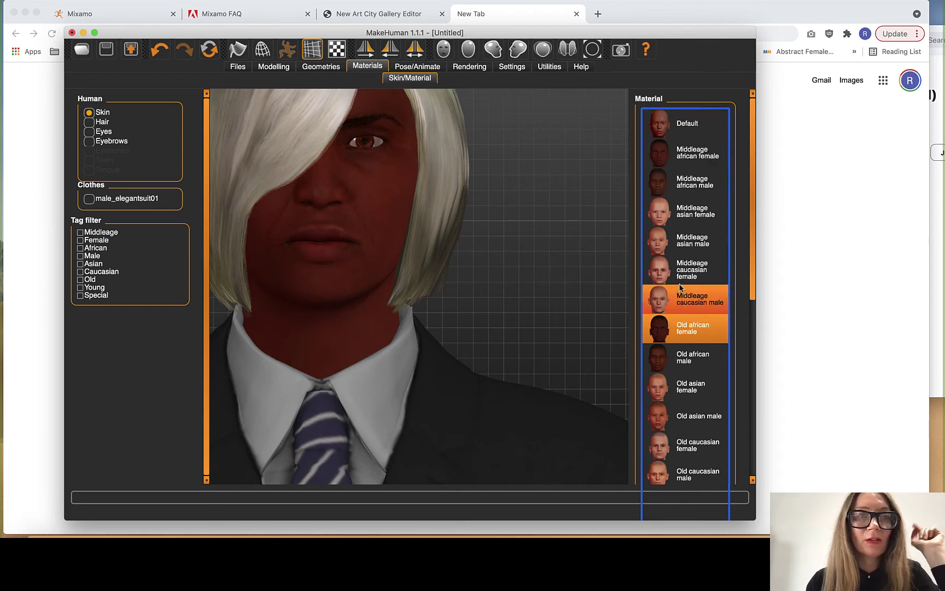
{"action": "left_click", "coordinate": [667, 422]}
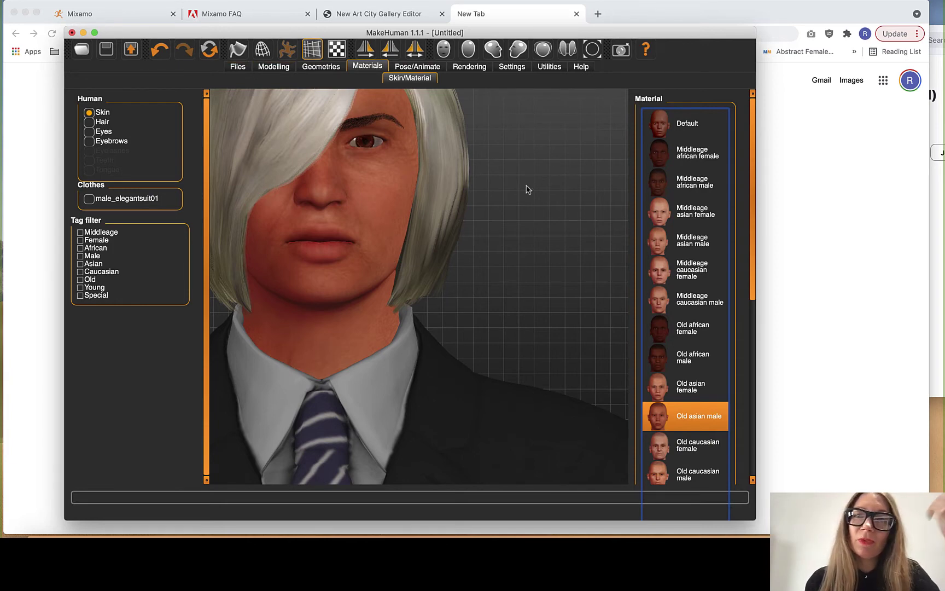
{"action": "left_click", "coordinate": [88, 132]}
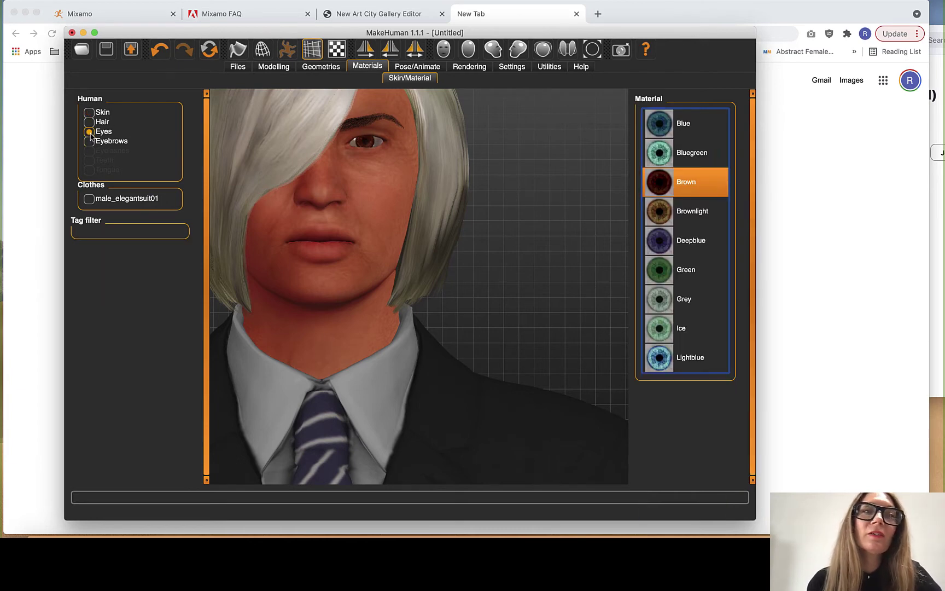
{"action": "left_click", "coordinate": [670, 216]}
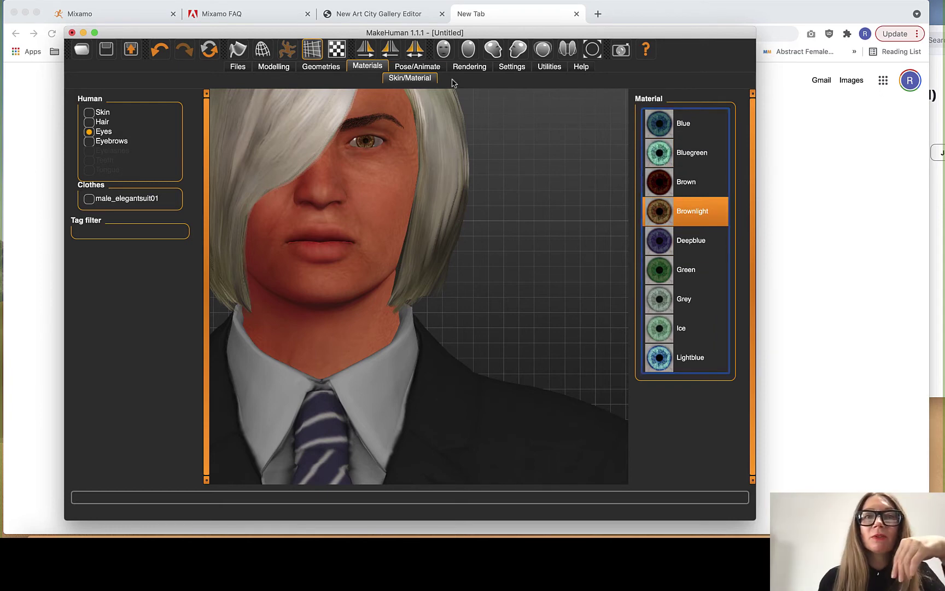
- Choose Filmbox (fbx) as the export mesh format and bring up the save-location dialog
{"action": "left_click", "coordinate": [238, 66]}
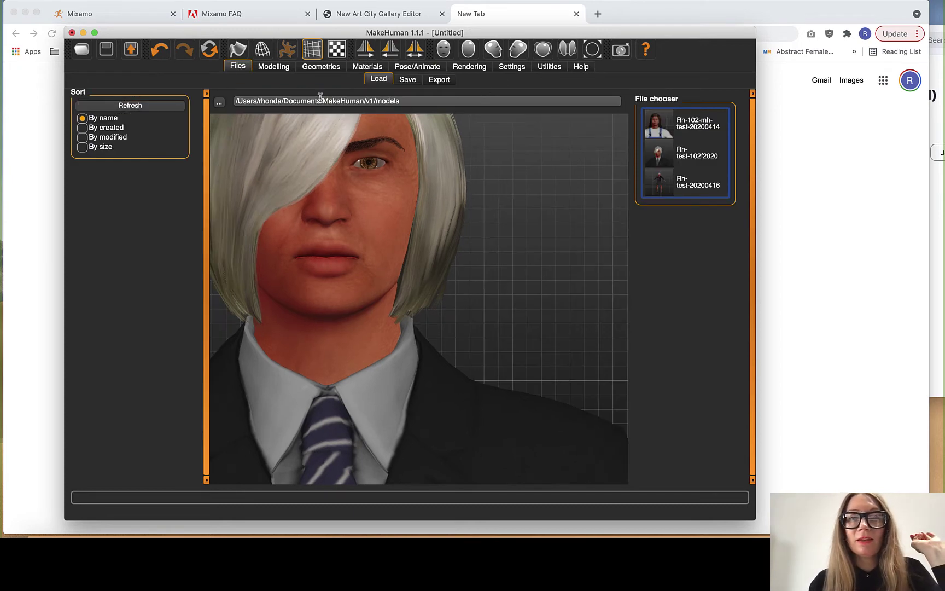
{"action": "left_click", "coordinate": [438, 82]}
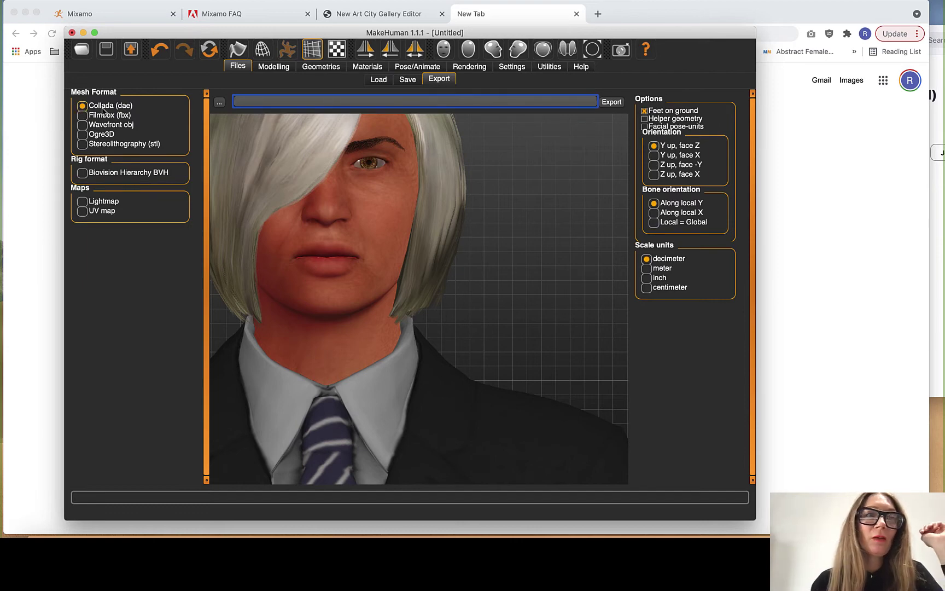
{"action": "left_click", "coordinate": [83, 115]}
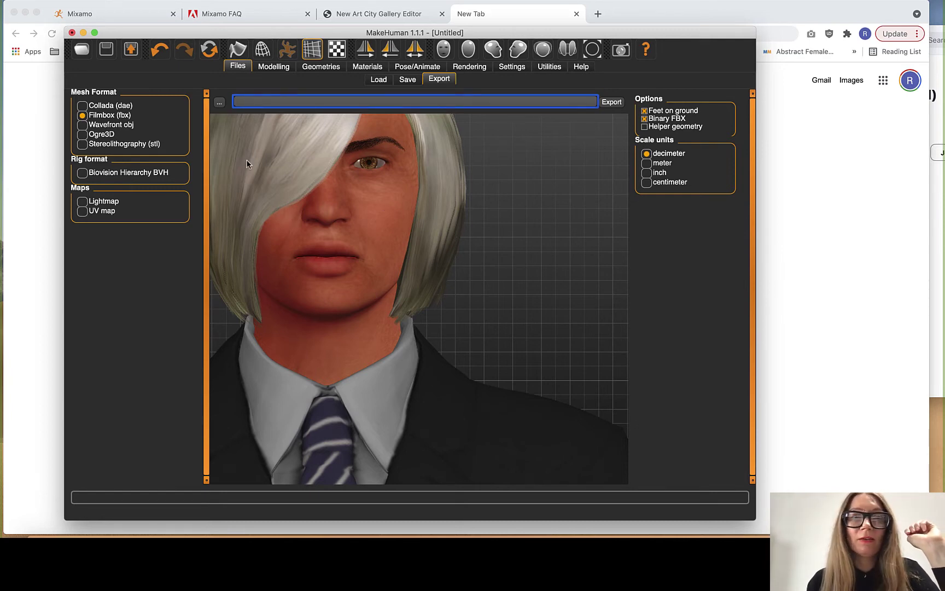
{"action": "left_click", "coordinate": [218, 104]}
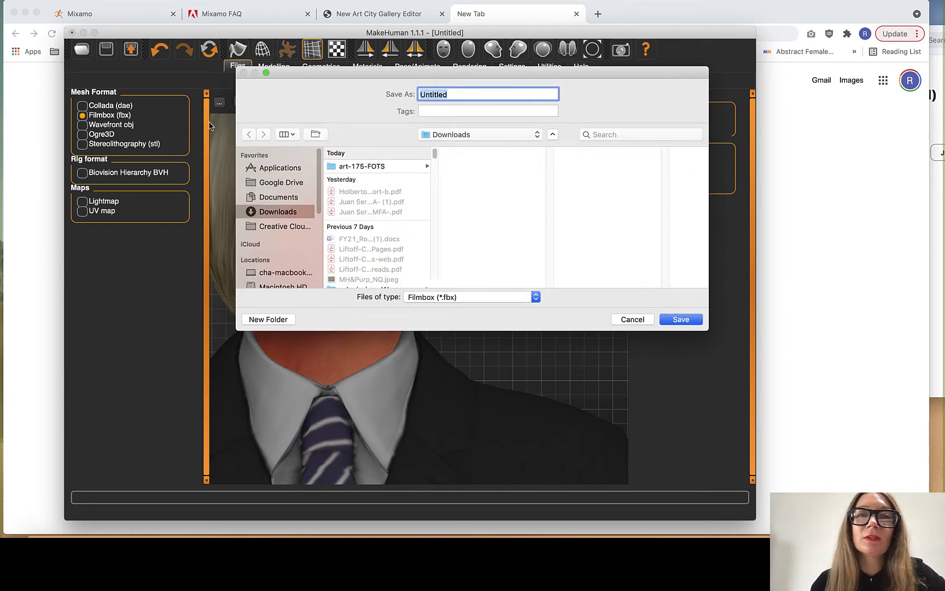
- Create a new art-175-mixamo-test-2 folder inside the art-175-FOTS project folder
{"action": "left_click", "coordinate": [363, 166]}
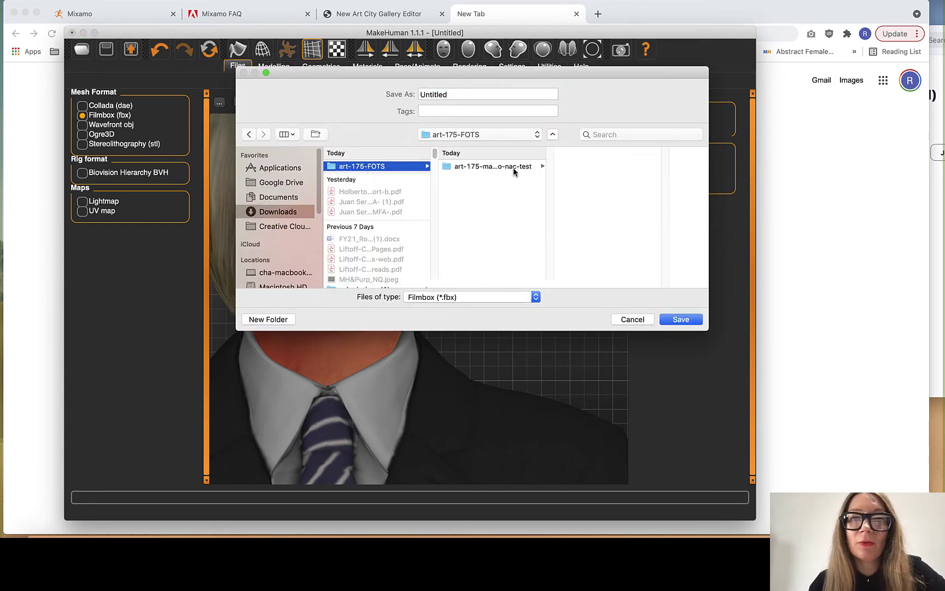
{"action": "left_click", "coordinate": [510, 166]}
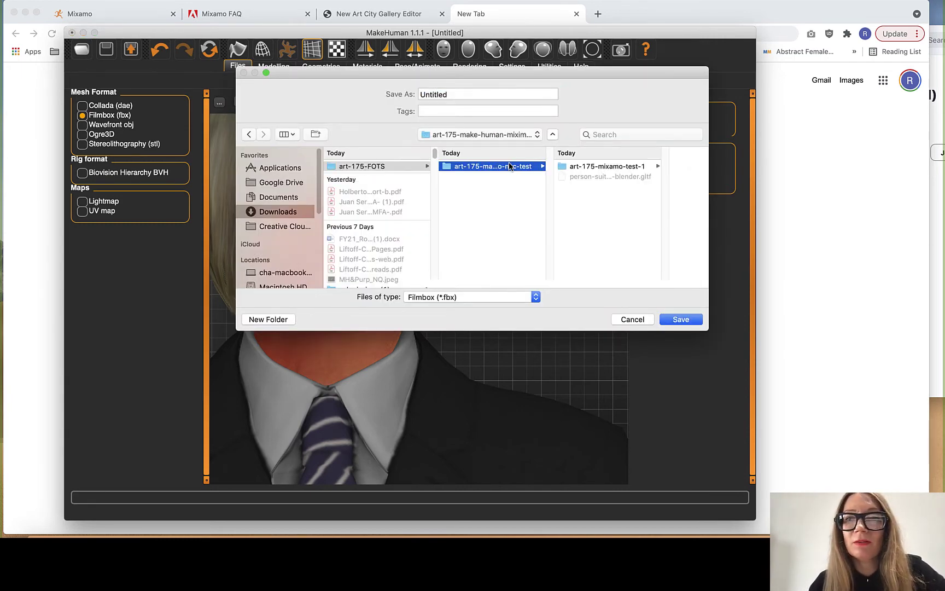
{"action": "left_click", "coordinate": [269, 319]}
{"action": "type", "text": "art"}
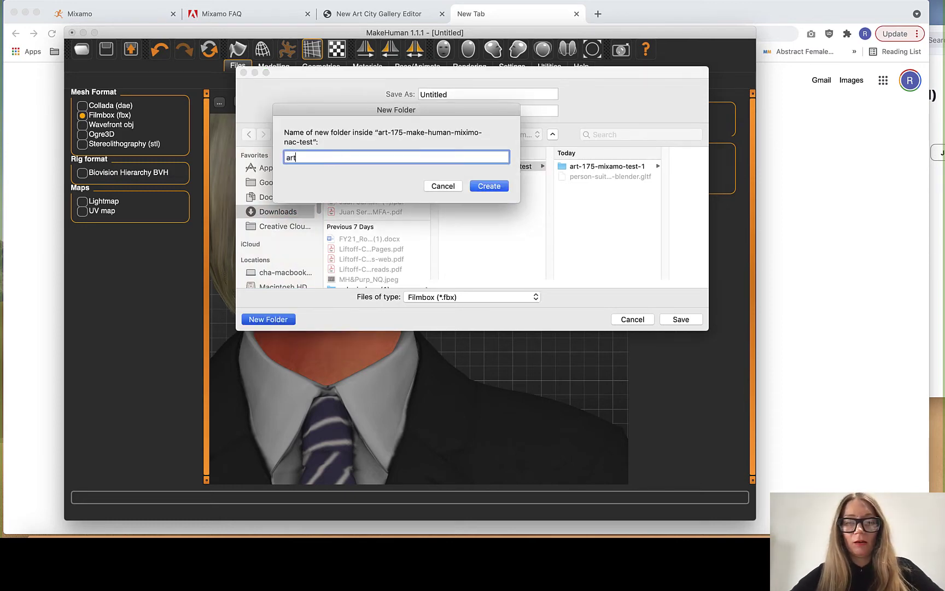
{"action": "type", "text": "-175-"}
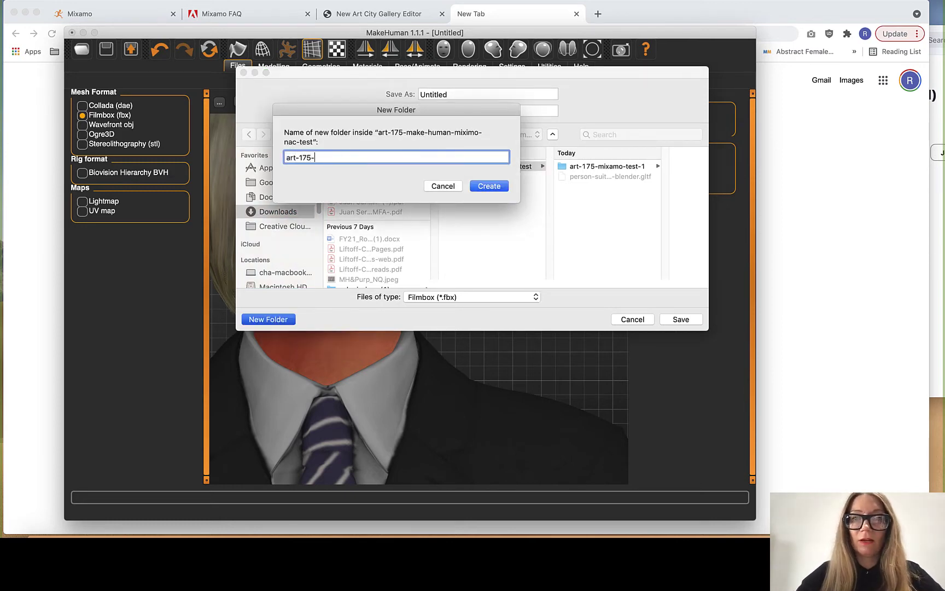
{"action": "type", "text": "mixamo-test-2"}
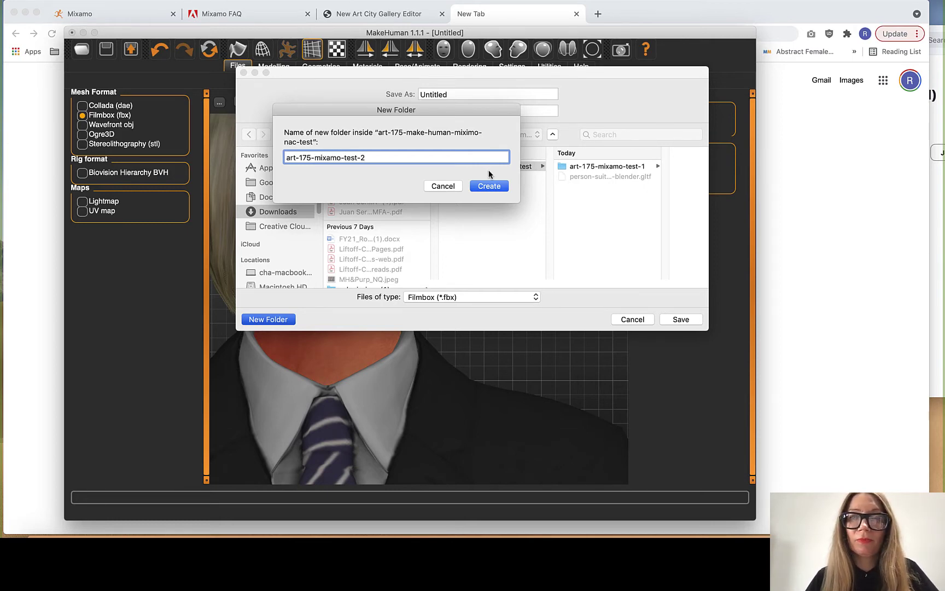
{"action": "left_click", "coordinate": [494, 186]}
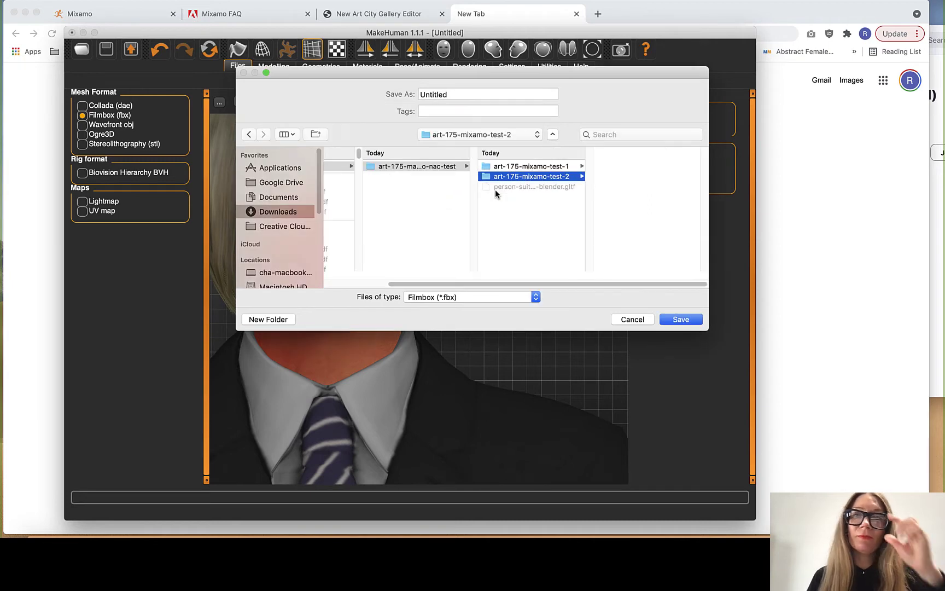
- Name the file art-174-rh-suit-bob-mh and save the FBX export
{"action": "double_click", "coordinate": [447, 94]}
{"action": "type", "text": "art"}
{"action": "key", "text": "BackSpace"}
{"action": "key", "text": "BackSpace"}
{"action": "key", "text": "BackSpace"}
{"action": "type", "text": "art-174-rh-suit-bob-mh"}
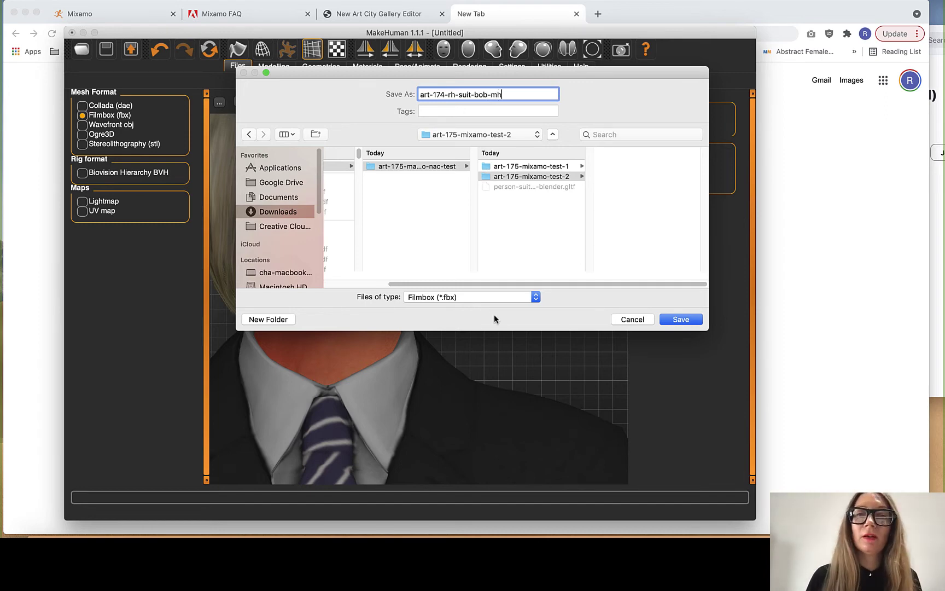
{"action": "left_click", "coordinate": [672, 324]}
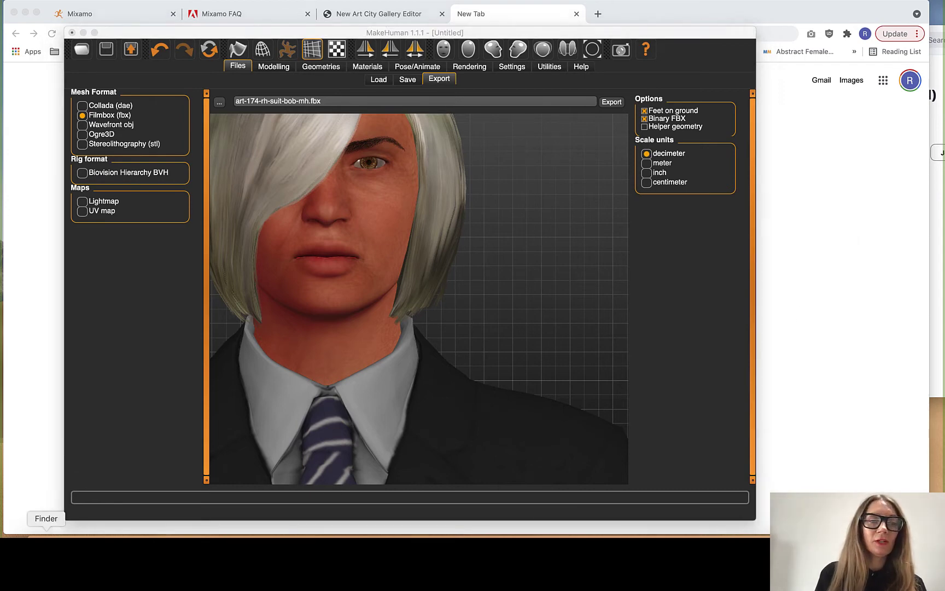
- Open Finder and move the earlier glTF file into art-175-mixamo-test-1
{"action": "left_click", "coordinate": [46, 550]}
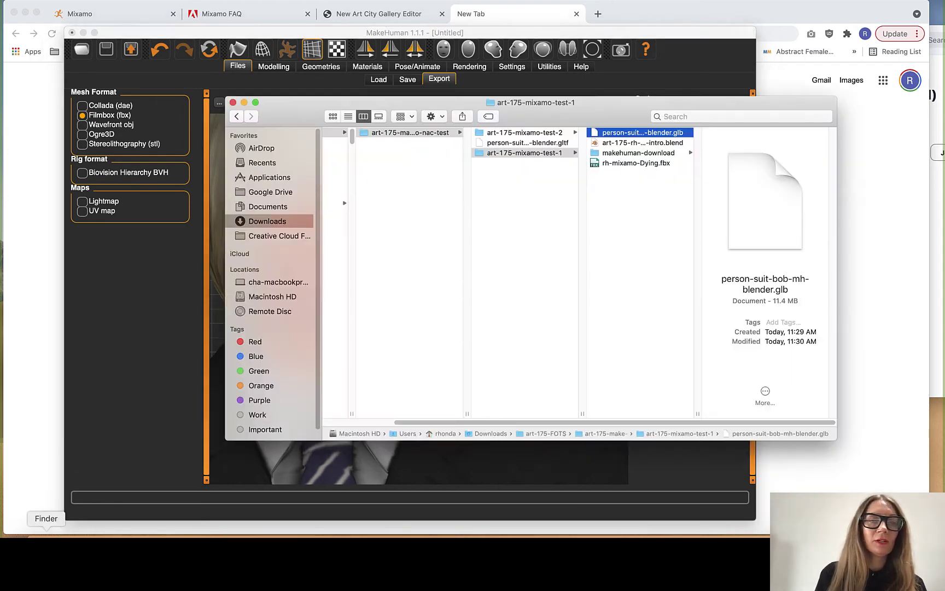
{"action": "left_click", "coordinate": [545, 136]}
{"action": "left_click_drag", "start_coordinate": [528, 148], "coordinate": [525, 153]}
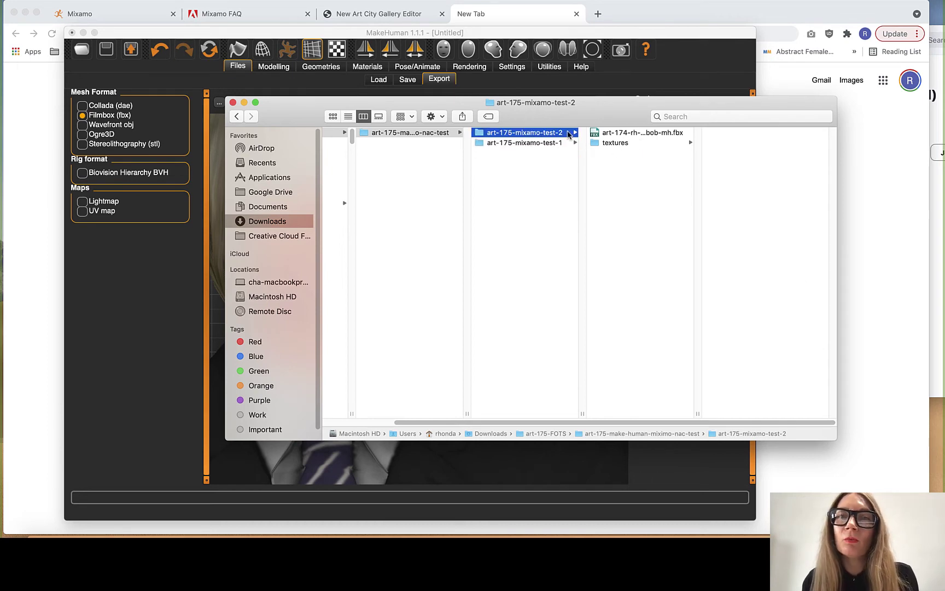
- Preview the exported FBX and its textures: eyebrow008, brownlight_eye, bob02_diffuse, skin and suit PNGs
{"action": "left_click", "coordinate": [618, 136]}
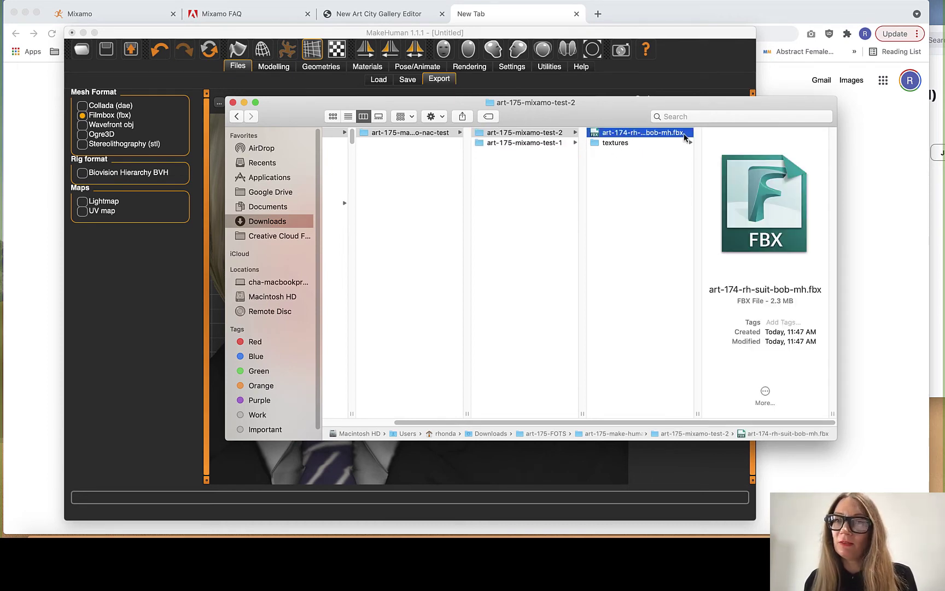
{"action": "left_click", "coordinate": [625, 144]}
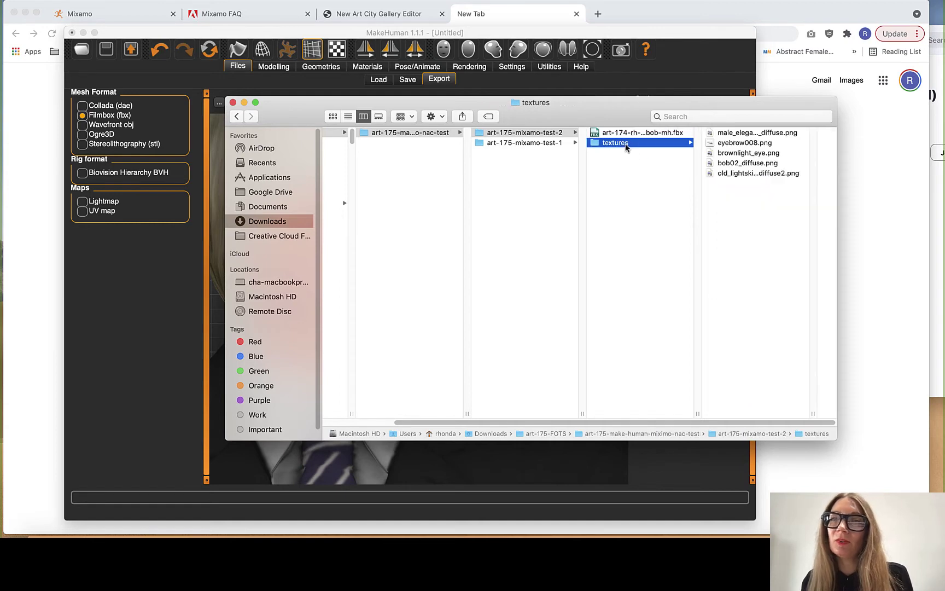
{"action": "key", "text": "Right"}
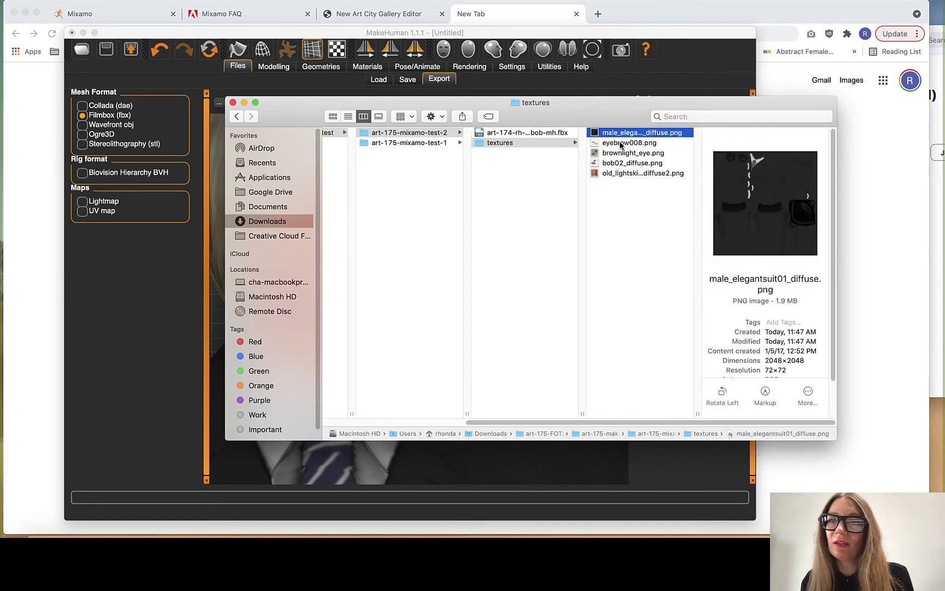
{"action": "left_click", "coordinate": [648, 141]}
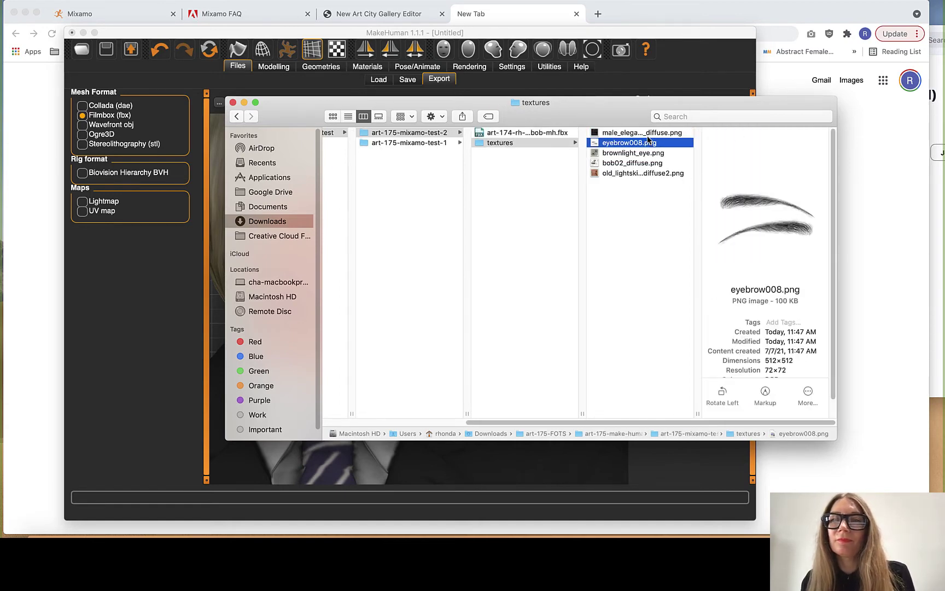
{"action": "left_click", "coordinate": [623, 153]}
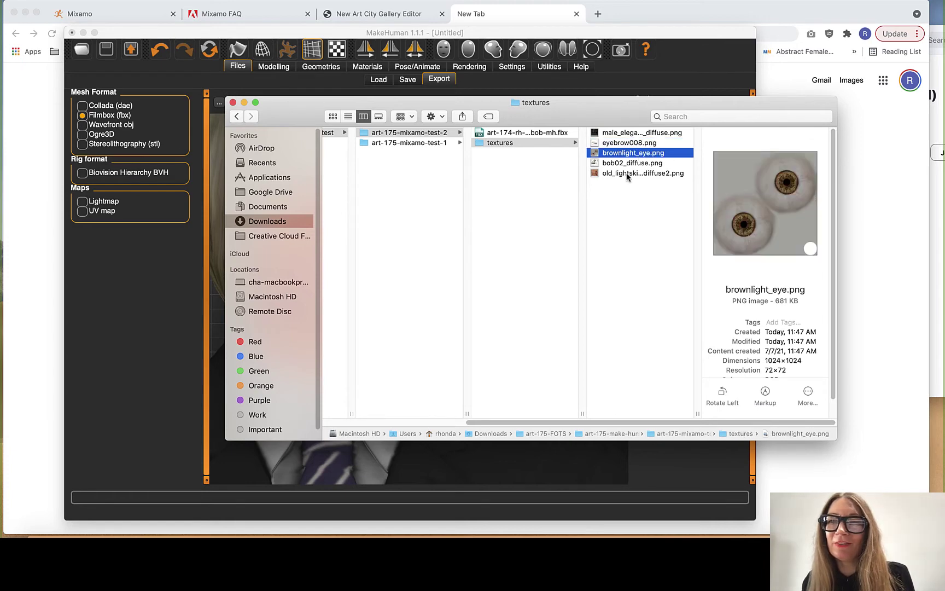
{"action": "left_click", "coordinate": [624, 164]}
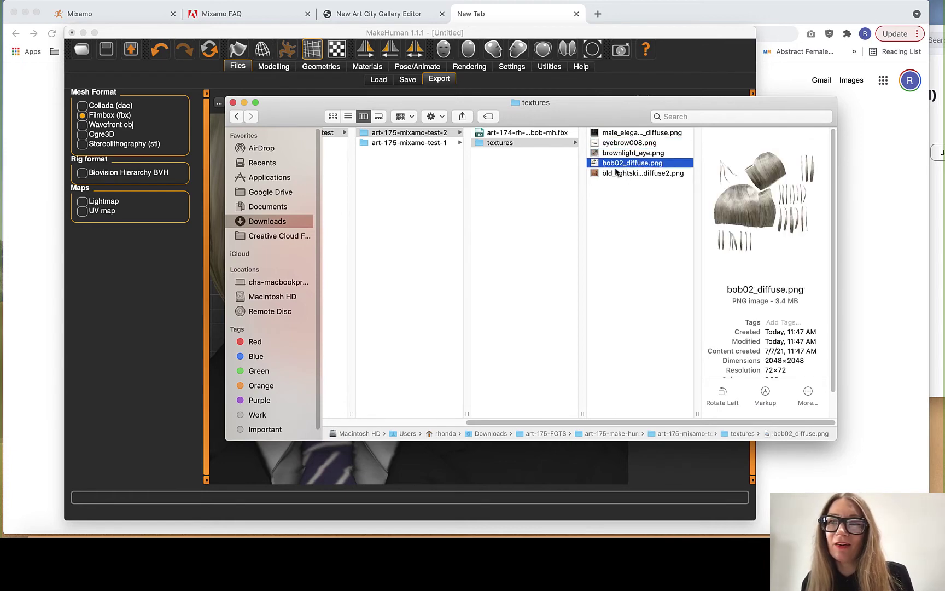
{"action": "left_click", "coordinate": [616, 175]}
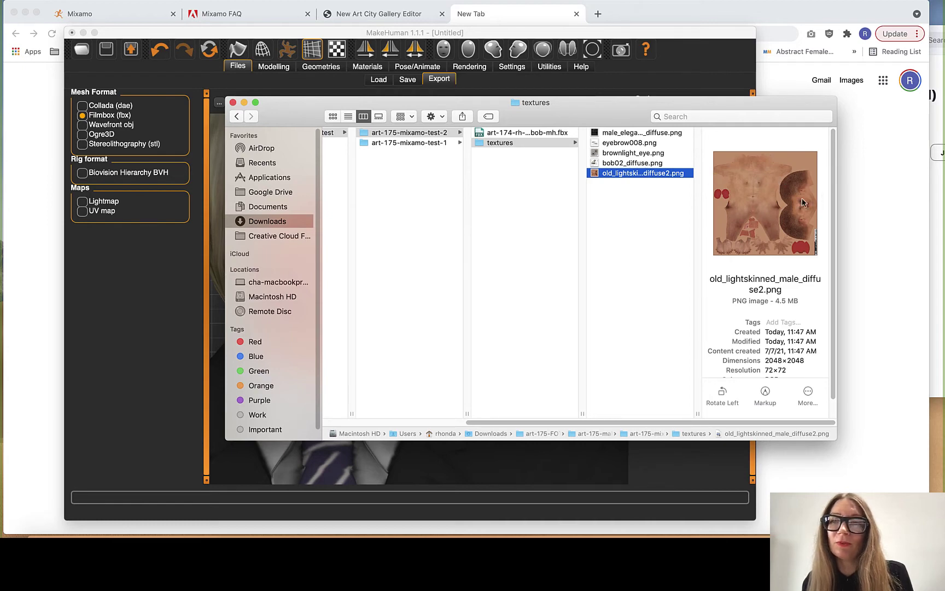
{"action": "left_click", "coordinate": [618, 132]}
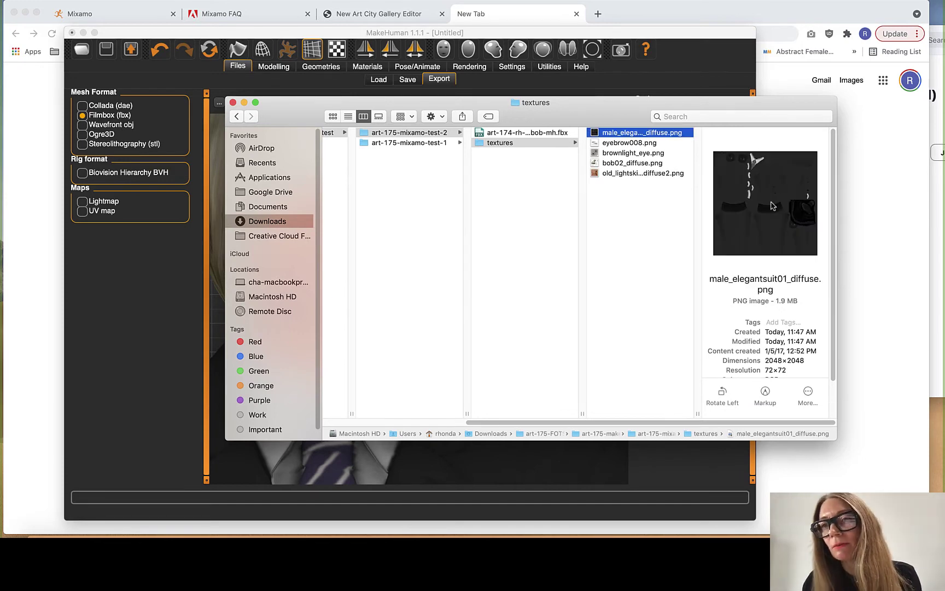
{"action": "left_click", "coordinate": [501, 133]}
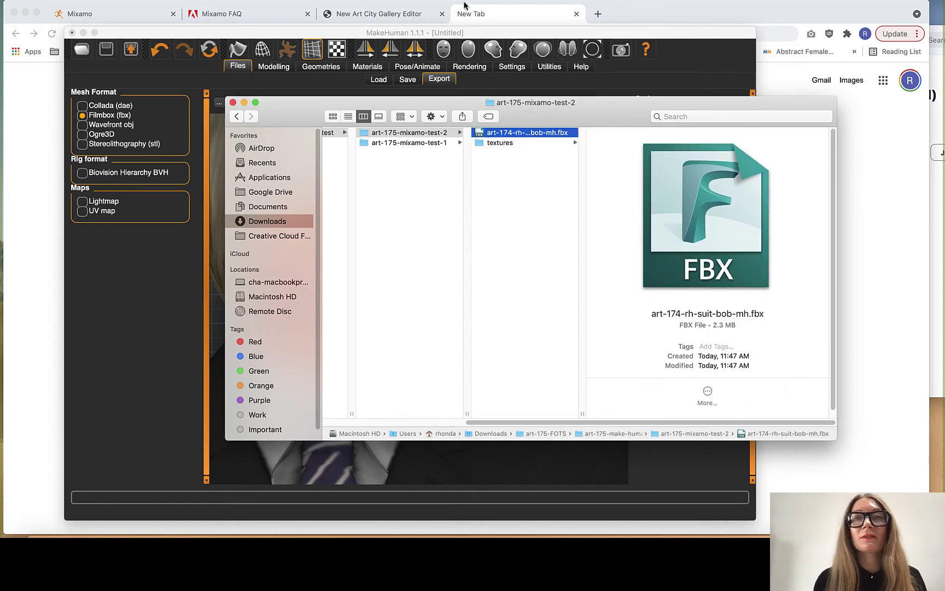
- Return to Chrome, glance at the Mixamo FAQ, then go back to the Characters page
{"action": "key", "text": "super+Tab"}
{"action": "left_click", "coordinate": [247, 14]}
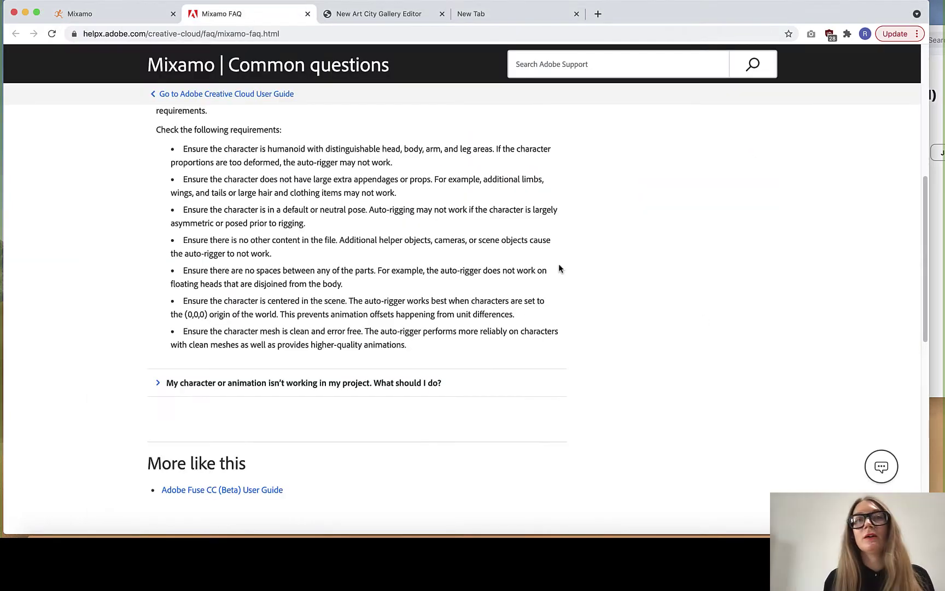
{"action": "left_click", "coordinate": [92, 20]}
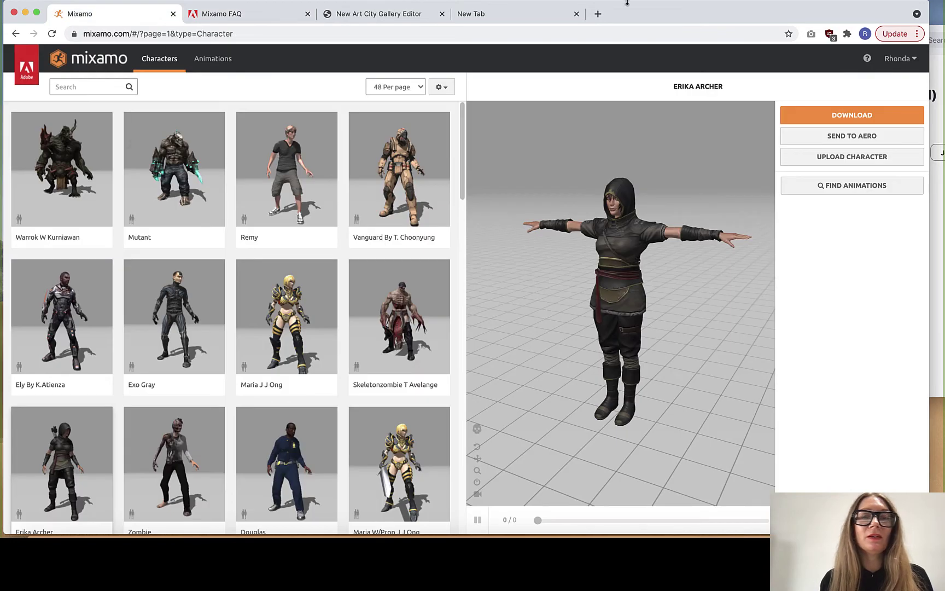
{"action": "left_click", "coordinate": [910, 59]}
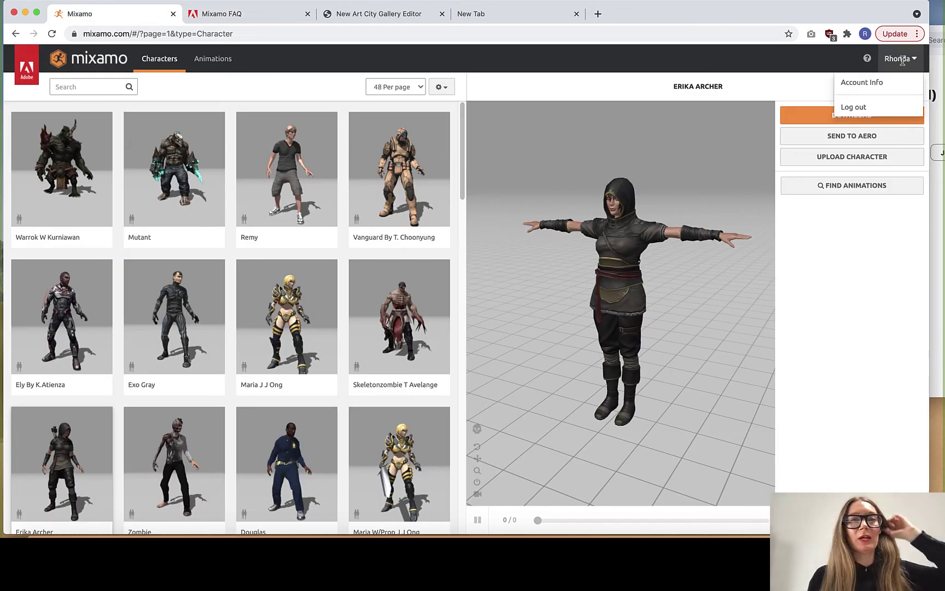
{"action": "left_click", "coordinate": [484, 148]}
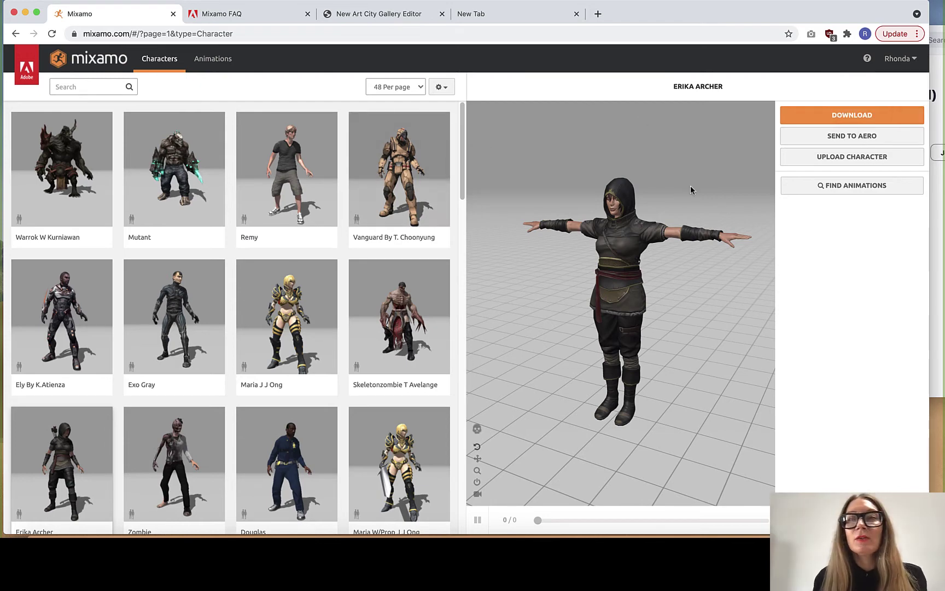
- Upload art-174-rh-suit-bob-mh.fbx by dragging it from Finder onto Mixamo's upload drop zone
{"action": "left_click", "coordinate": [862, 162]}
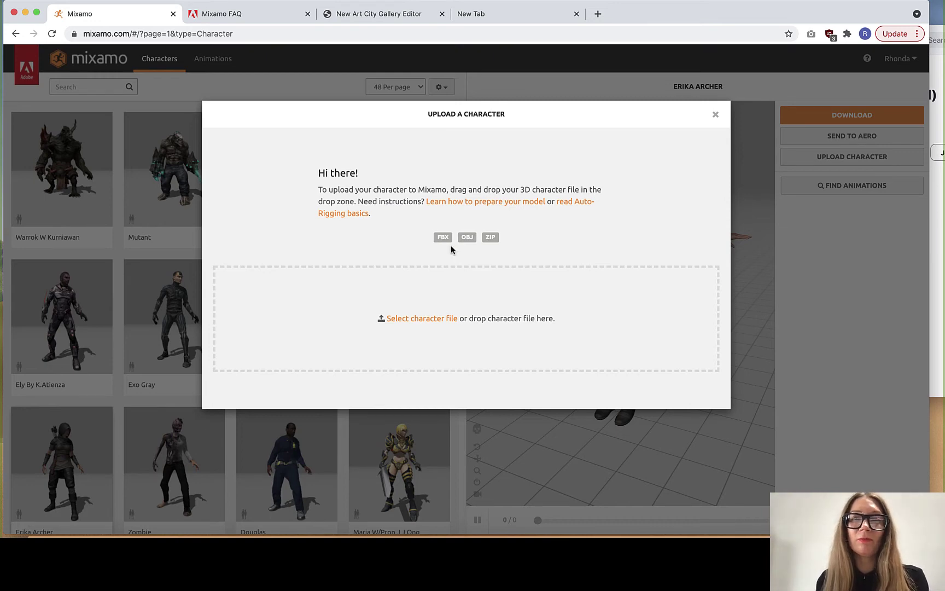
{"action": "left_click", "coordinate": [47, 539]}
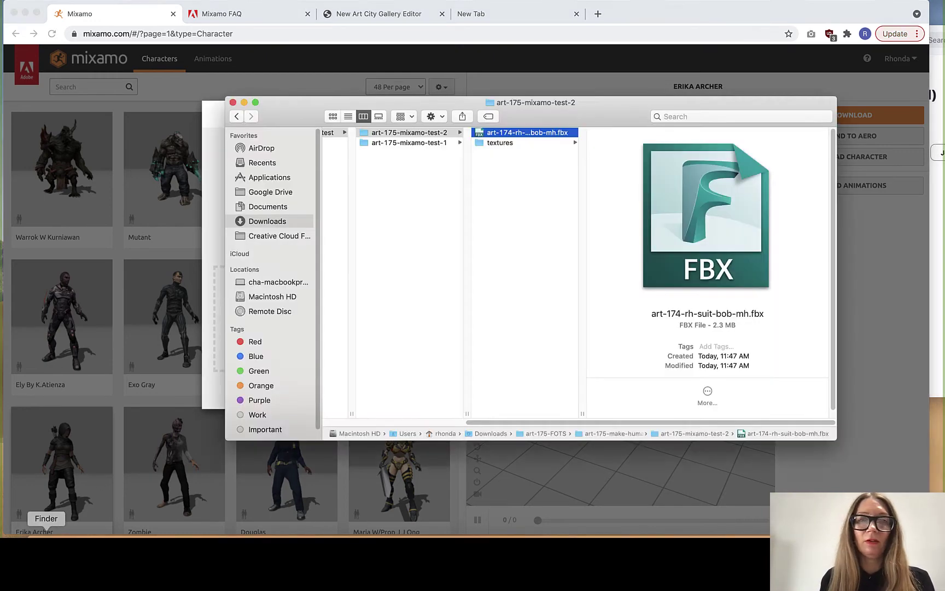
{"action": "left_click_drag", "start_coordinate": [396, 103], "coordinate": [652, 59]}
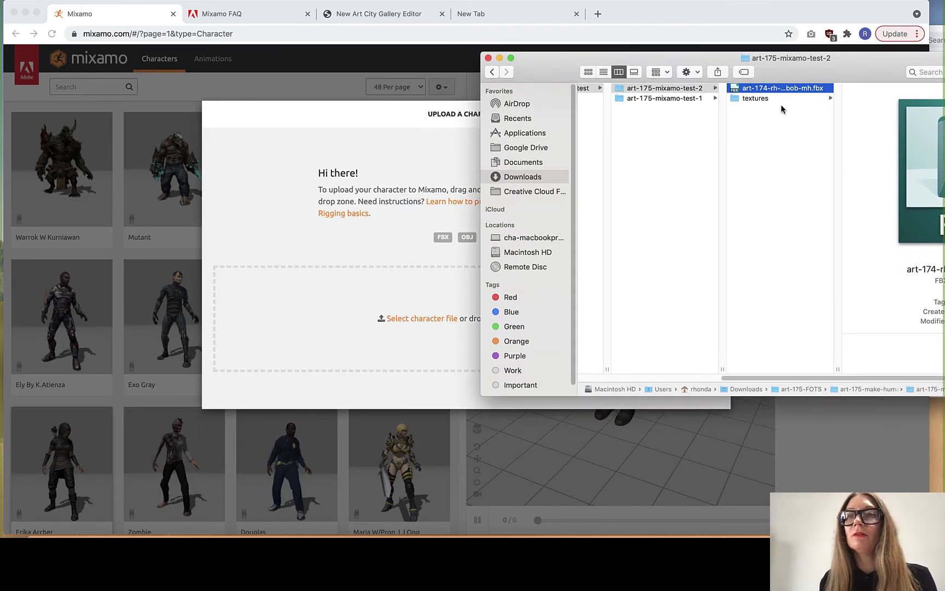
{"action": "left_click_drag", "start_coordinate": [736, 90], "coordinate": [352, 331]}
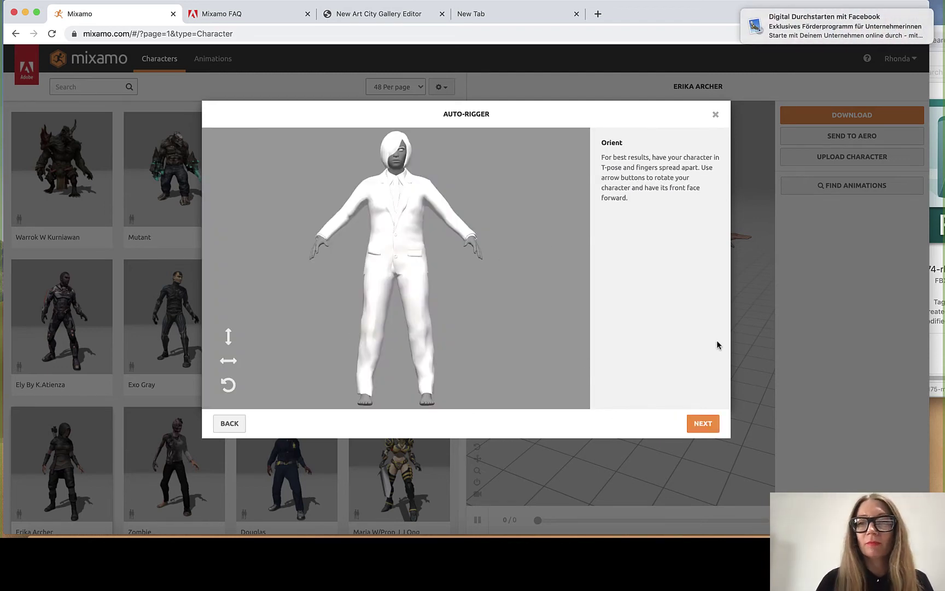
- Position the chin, wrist, elbow, knee and groin markers on the suited figure
{"action": "left_click", "coordinate": [700, 429]}
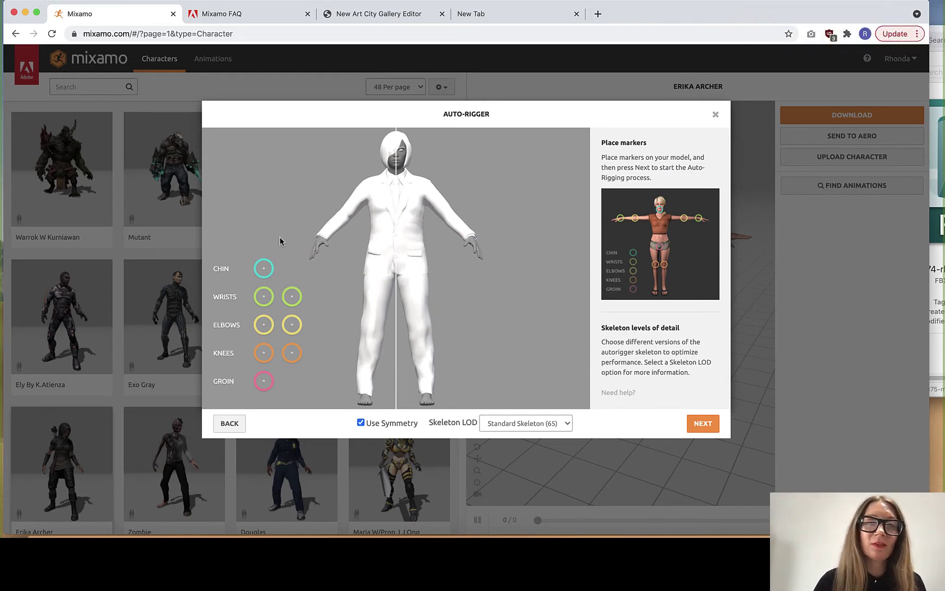
{"action": "mouse_move", "coordinate": [263, 273]}
{"action": "left_mouse_down"}
{"action": "mouse_move", "coordinate": [398, 170]}
{"action": "mouse_move", "coordinate": [396, 151]}
{"action": "mouse_move", "coordinate": [397, 170]}
{"action": "left_mouse_up"}
{"action": "mouse_move", "coordinate": [264, 296]}
{"action": "left_mouse_down"}
{"action": "mouse_move", "coordinate": [338, 237]}
{"action": "mouse_move", "coordinate": [321, 238]}
{"action": "left_mouse_up"}
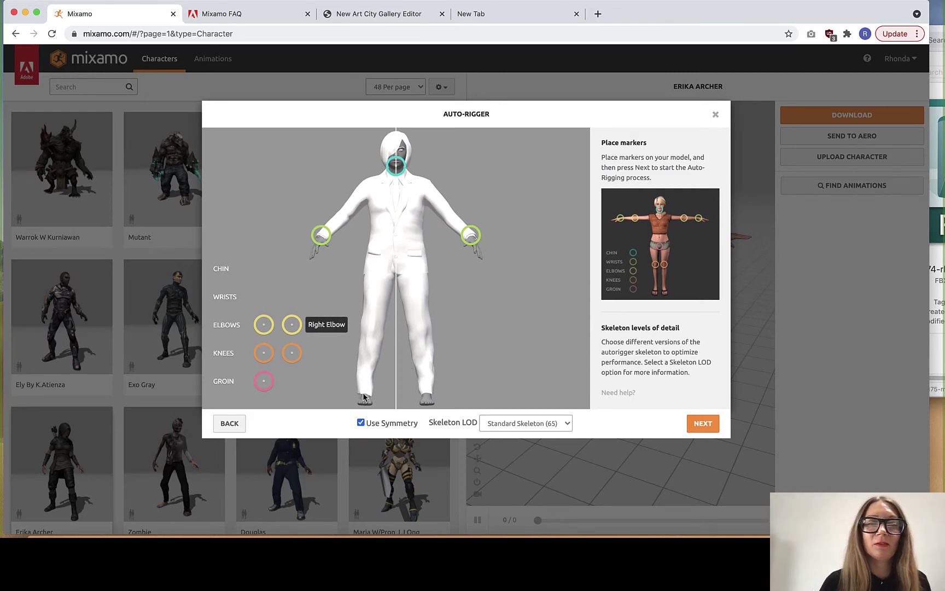
{"action": "mouse_move", "coordinate": [292, 324]}
{"action": "left_mouse_down"}
{"action": "mouse_move", "coordinate": [335, 331]}
{"action": "mouse_move", "coordinate": [393, 322]}
{"action": "mouse_move", "coordinate": [394, 292]}
{"action": "mouse_move", "coordinate": [394, 311]}
{"action": "mouse_move", "coordinate": [372, 333]}
{"action": "left_mouse_up"}
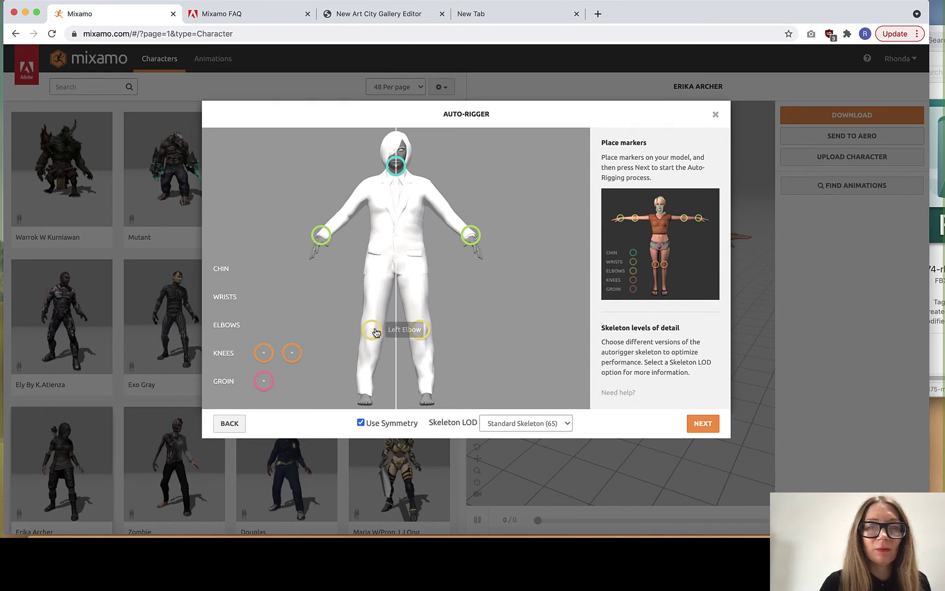
{"action": "left_click_drag", "start_coordinate": [372, 329], "coordinate": [347, 221]}
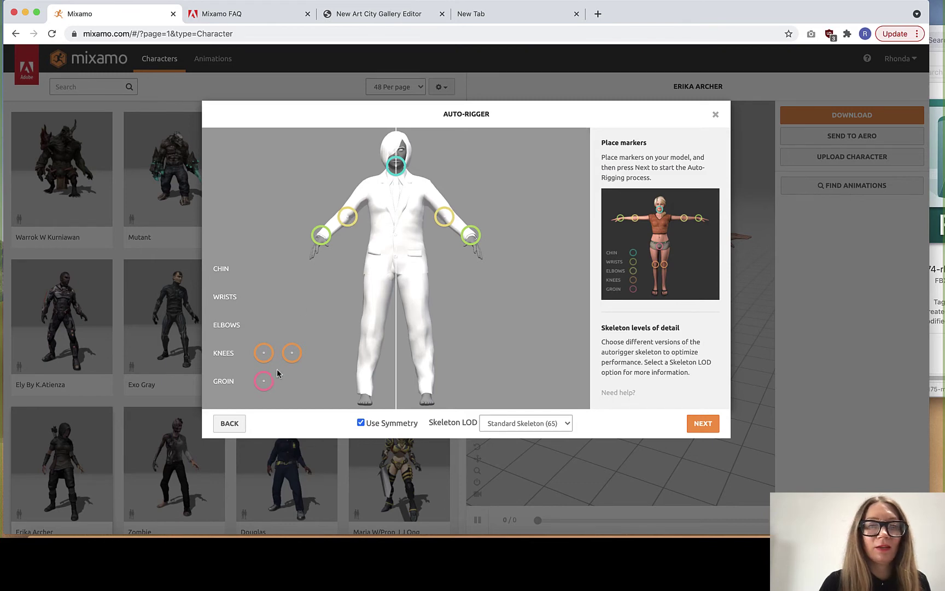
{"action": "mouse_move", "coordinate": [280, 357]}
{"action": "left_mouse_down"}
{"action": "mouse_move", "coordinate": [270, 361]}
{"action": "mouse_move", "coordinate": [371, 334]}
{"action": "left_mouse_up"}
{"action": "left_click_drag", "start_coordinate": [263, 381], "coordinate": [395, 280]}
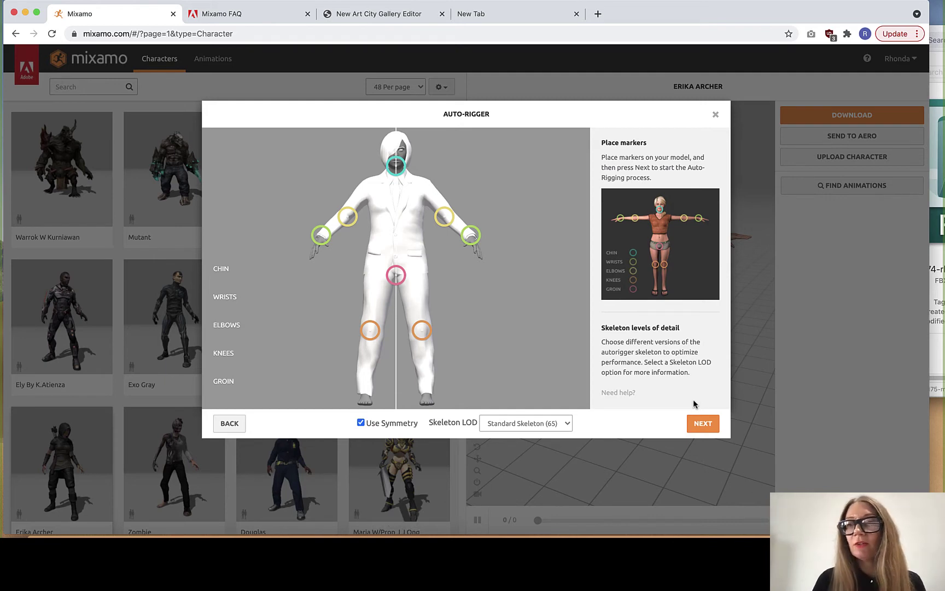
- Run auto-rigging with the placed markers and accept the walking review preview
{"action": "left_click", "coordinate": [700, 429]}
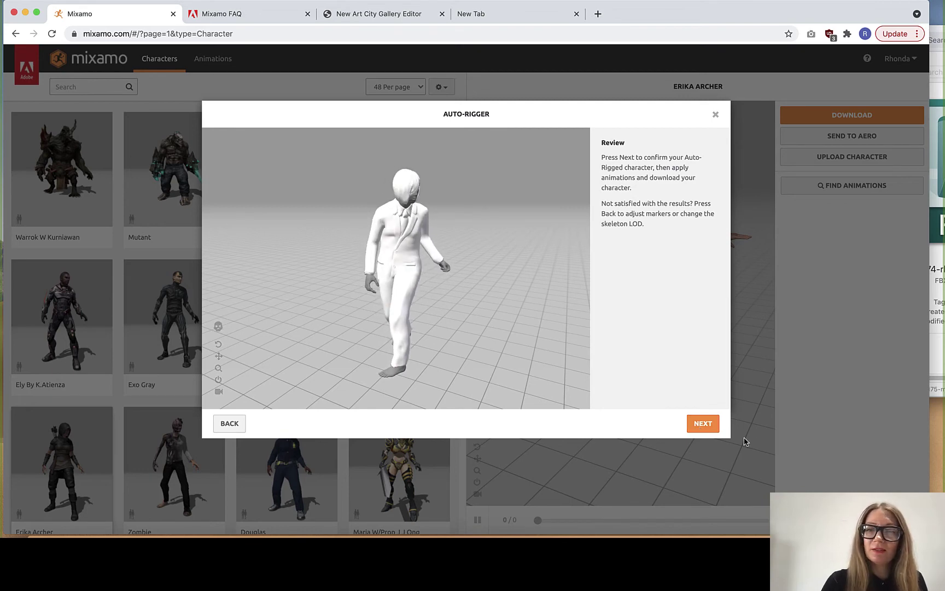
{"action": "left_click", "coordinate": [711, 428]}
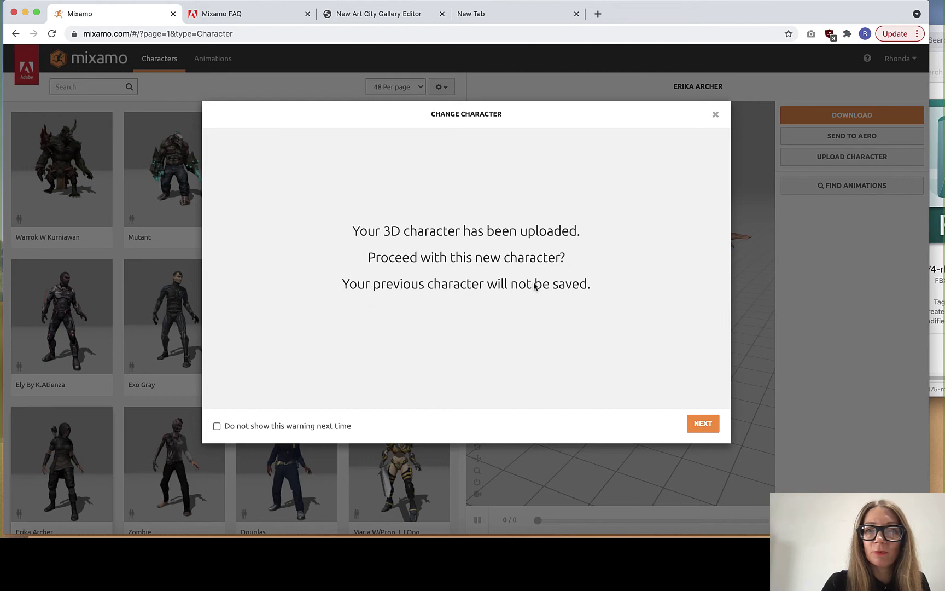
- Confirm the new character, then apply the Falling animation from the bottom of the library
{"action": "left_click", "coordinate": [703, 424]}
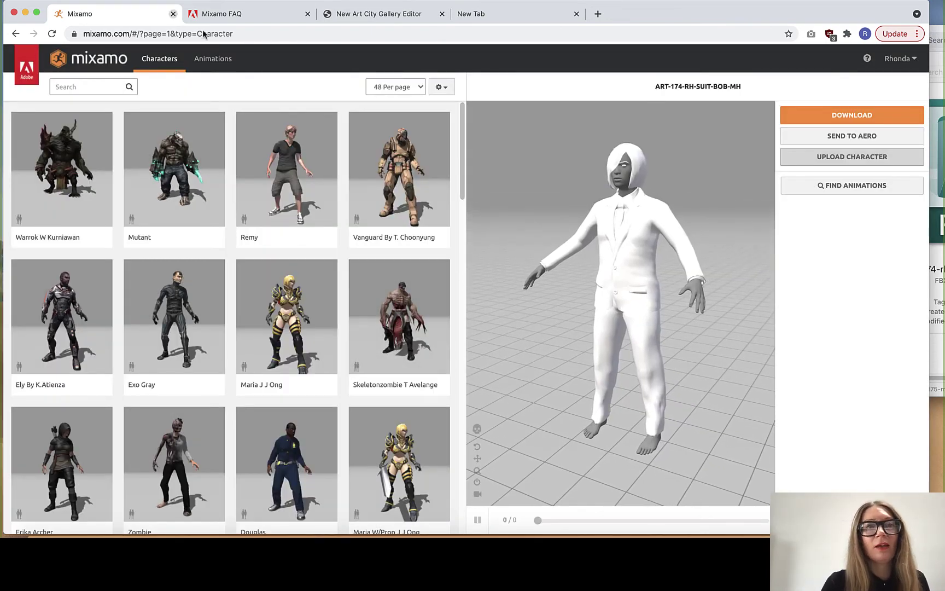
{"action": "left_click", "coordinate": [212, 59]}
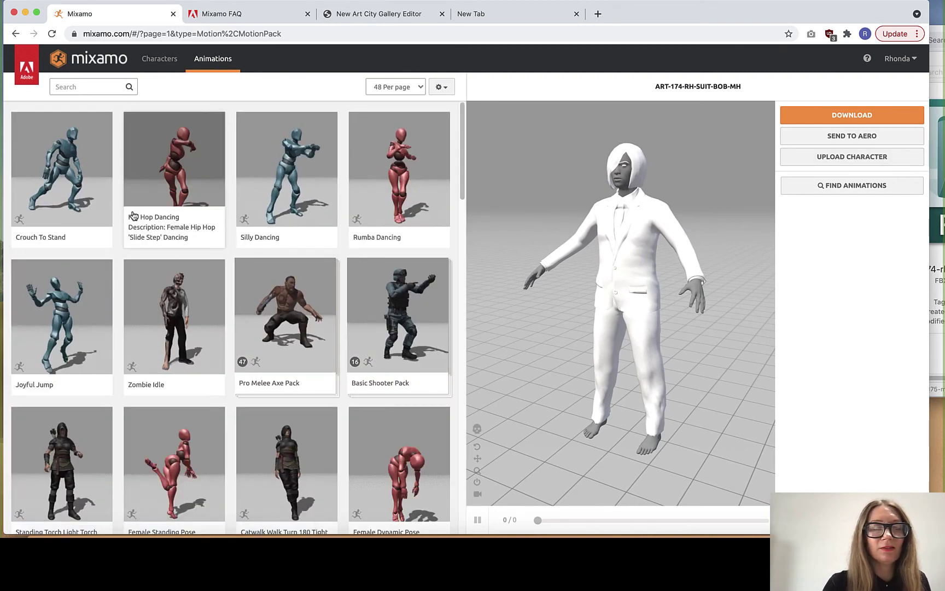
{"action": "scroll", "coordinate": [132, 219], "scroll_direction": "down", "scroll_amount": 3}
{"action": "scroll", "coordinate": [133, 215], "scroll_direction": "down", "scroll_amount": 15}
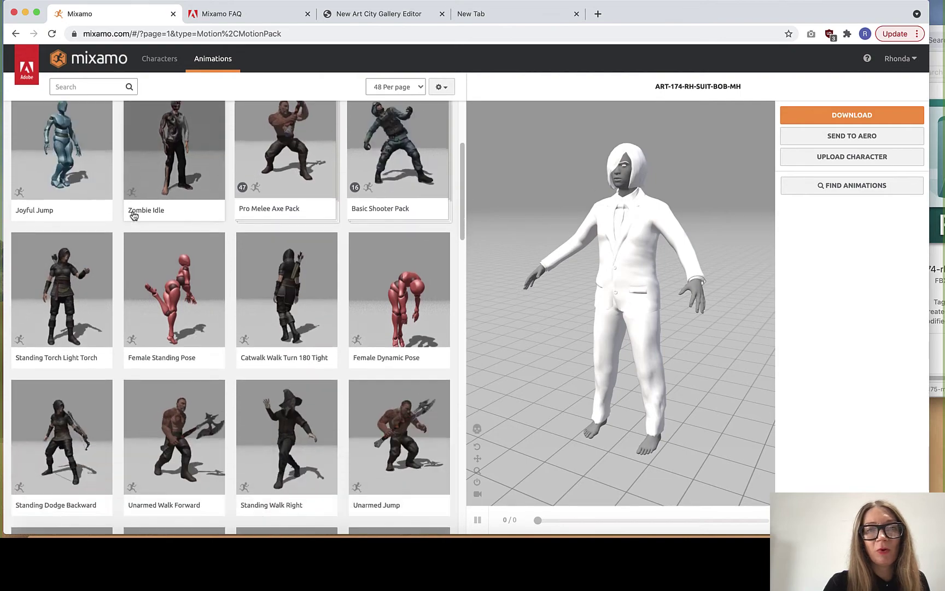
{"action": "scroll", "coordinate": [133, 215], "scroll_direction": "down", "scroll_amount": 7}
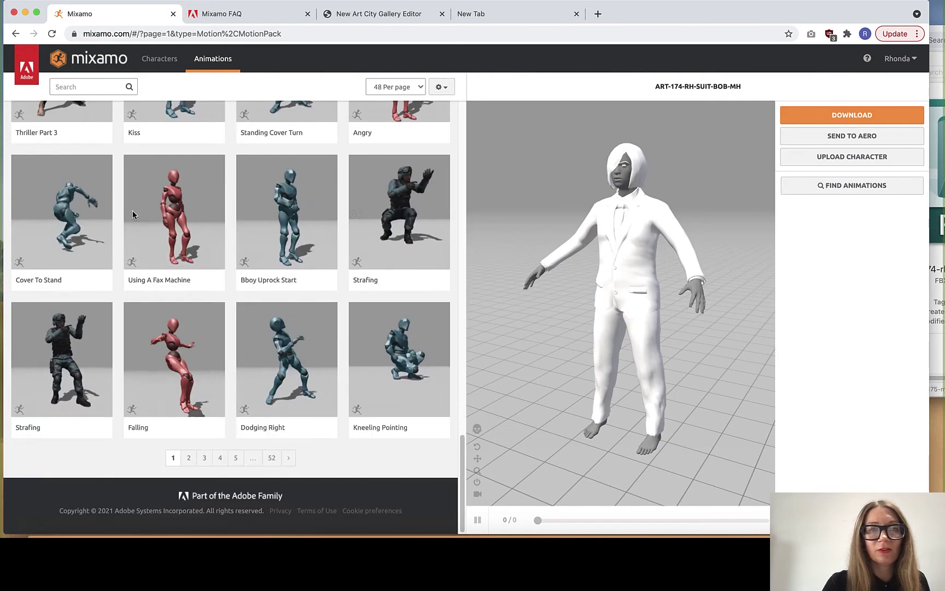
{"action": "left_click", "coordinate": [179, 345]}
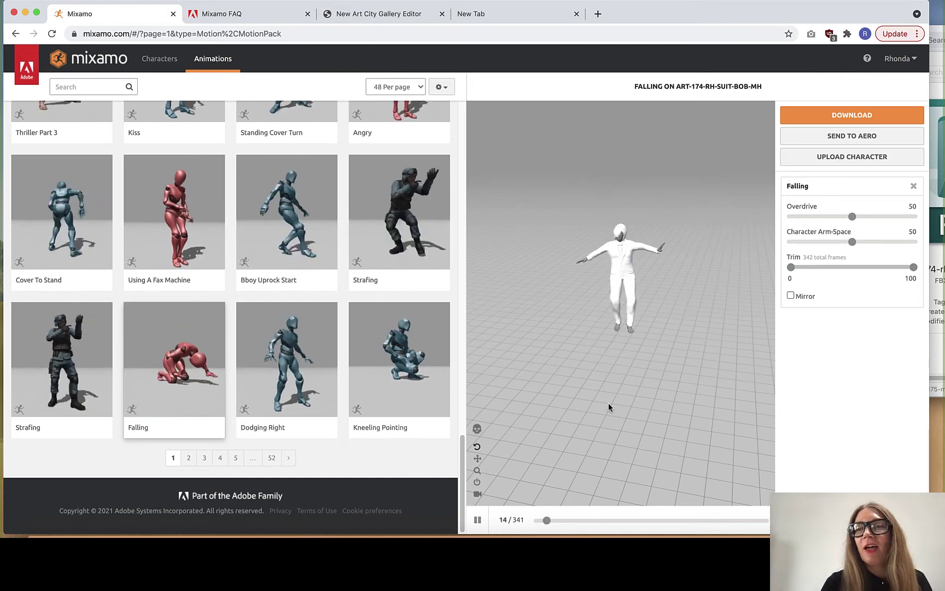
- Download Falling.fbx as FBX Binary with skin at 30 fps, then return to Blender
{"action": "left_click", "coordinate": [815, 120]}
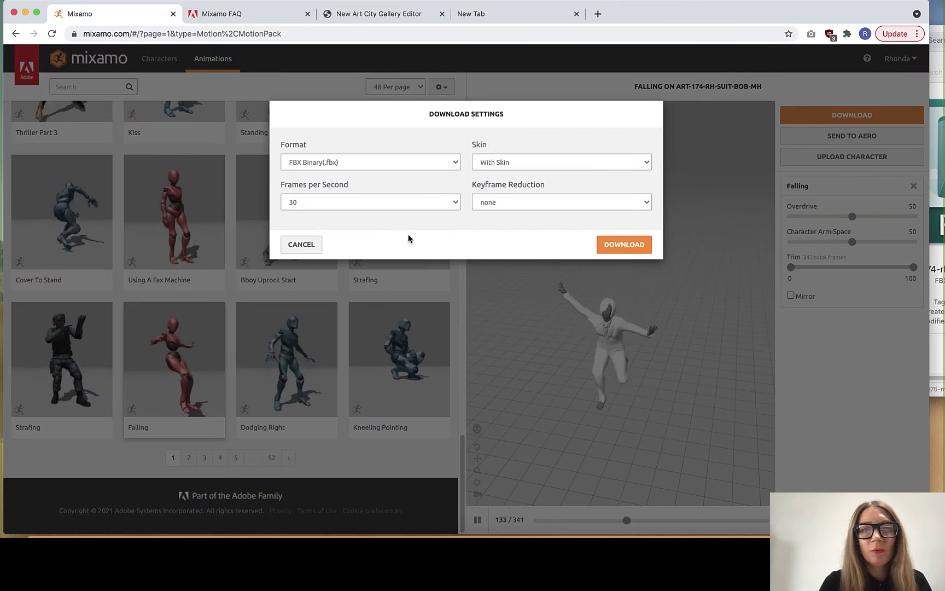
{"action": "left_click", "coordinate": [623, 248]}
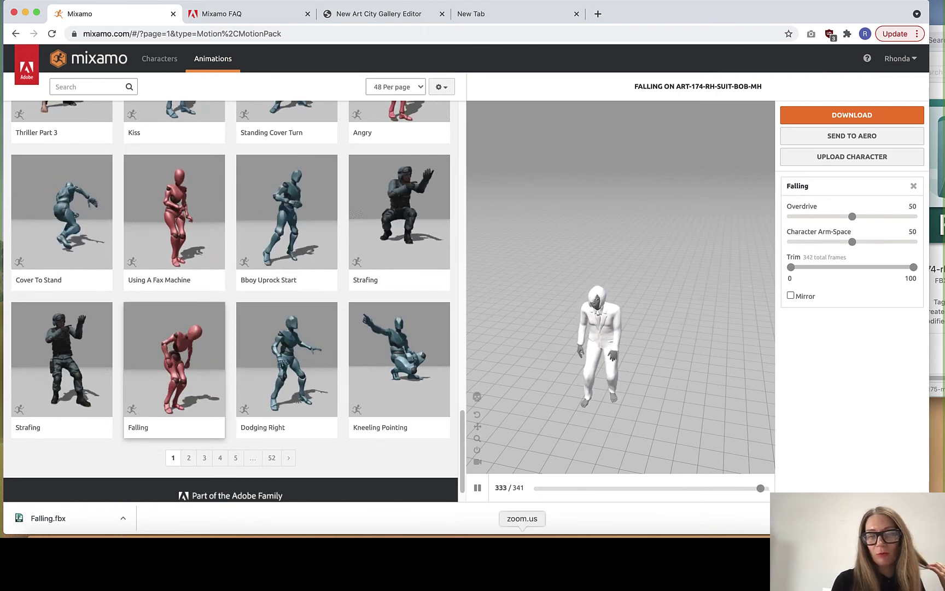
{"action": "left_click", "coordinate": [554, 547]}
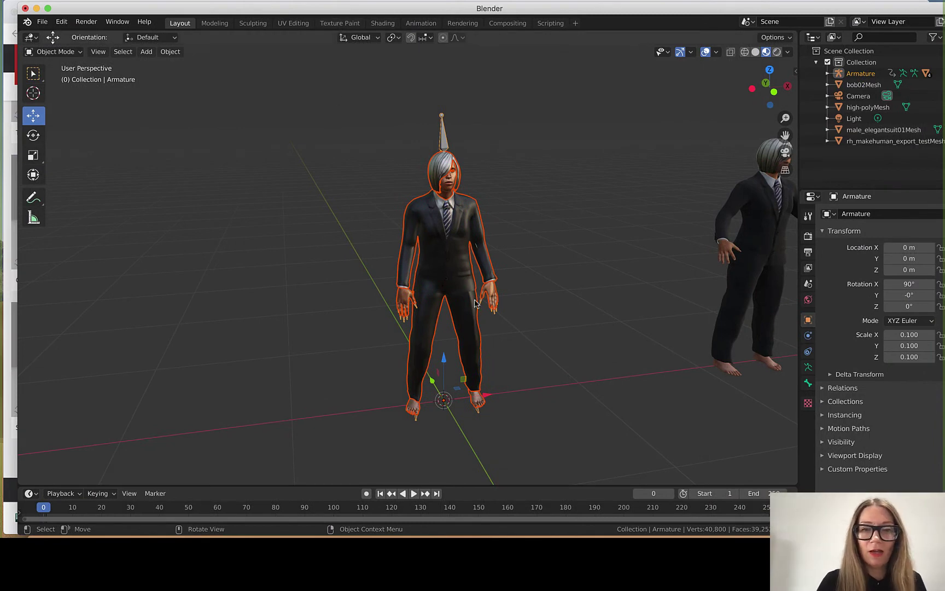
- Move the existing armature to X 2.8967 m, Y 3.9188 m and open the FBX import browser
{"action": "left_click_drag", "start_coordinate": [432, 380], "coordinate": [347, 247]}
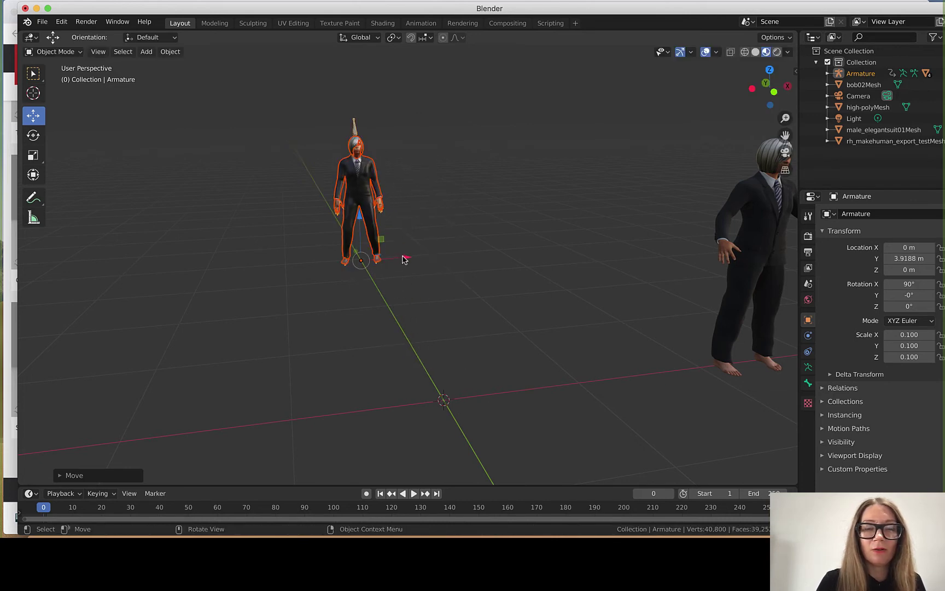
{"action": "left_click_drag", "start_coordinate": [405, 258], "coordinate": [599, 230]}
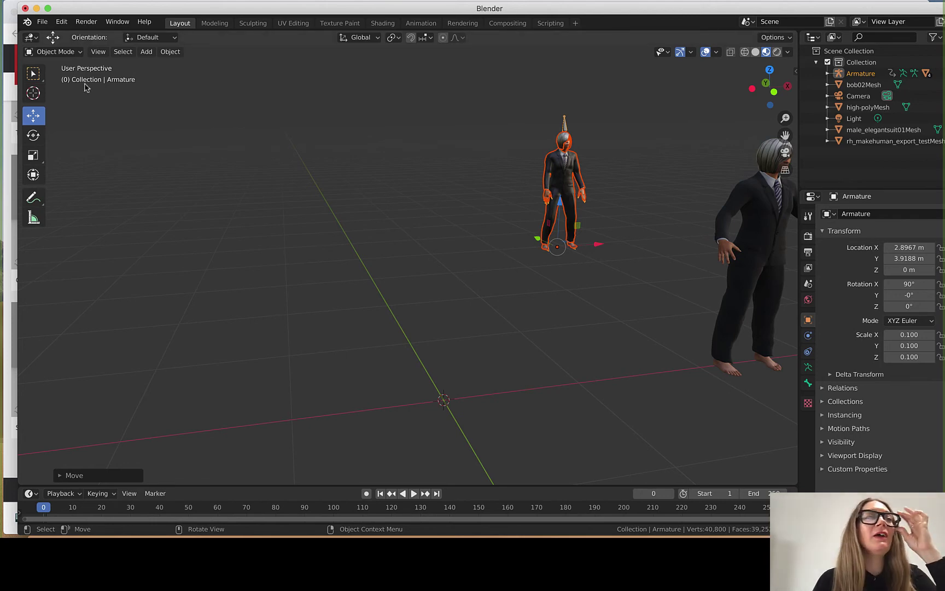
{"action": "left_click", "coordinate": [42, 21]}
{"action": "mouse_move", "coordinate": [89, 180]}
{"action": "left_click", "coordinate": [183, 240]}
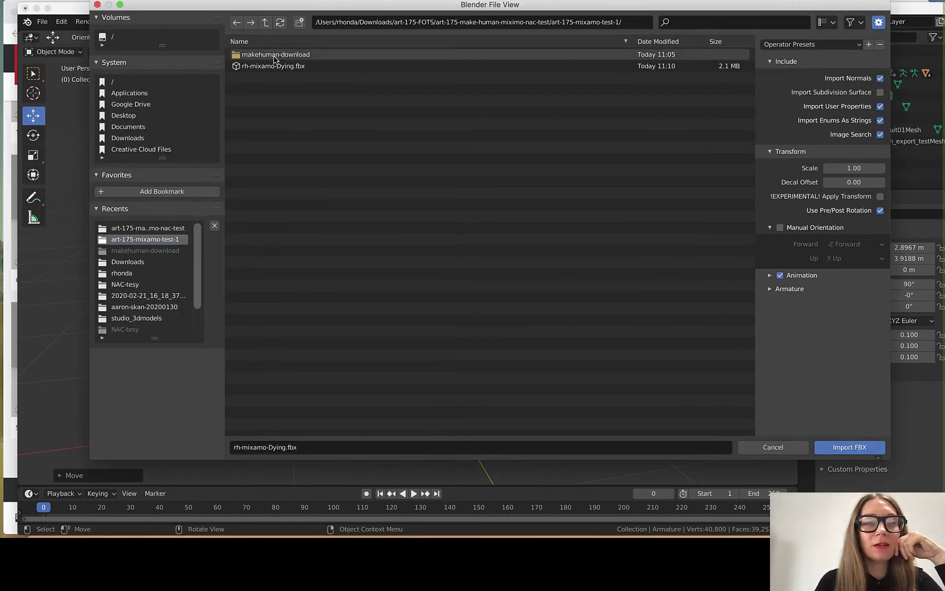
- Browse to art-175-mixamo-test-2 and move Falling.fbx there from Downloads in Finder
{"action": "left_click", "coordinate": [146, 228]}
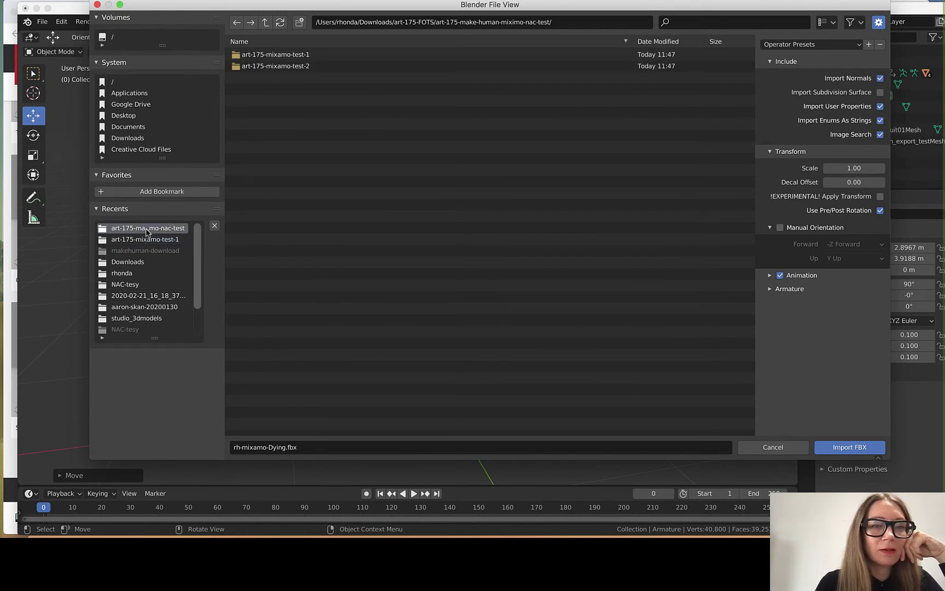
{"action": "left_click", "coordinate": [300, 67]}
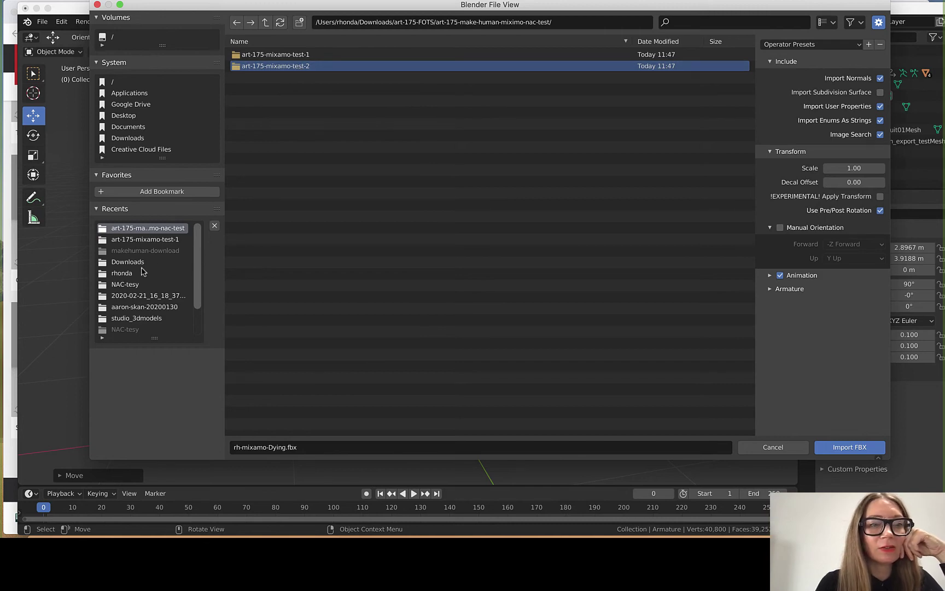
{"action": "left_click", "coordinate": [46, 517]}
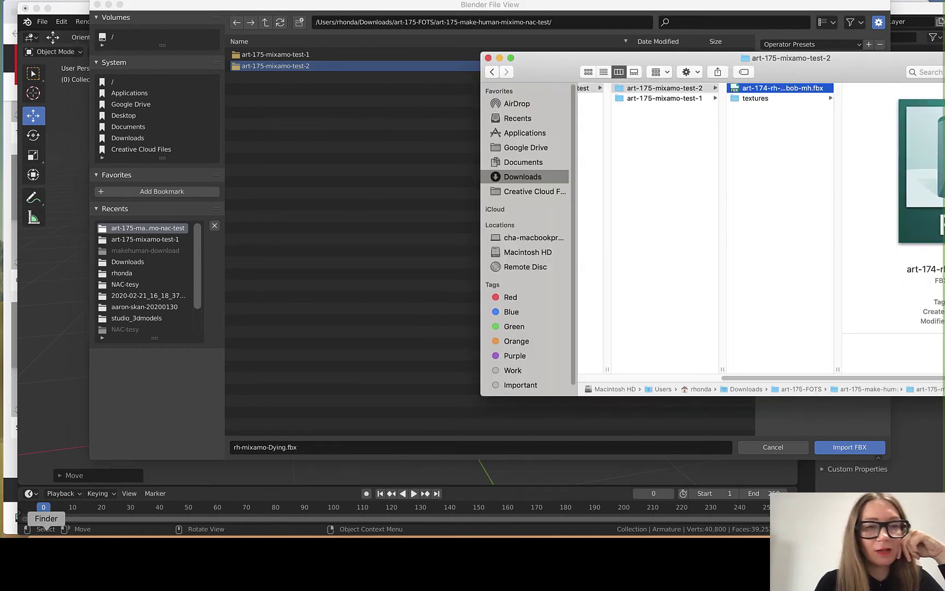
{"action": "left_click_drag", "start_coordinate": [629, 58], "coordinate": [498, 85]}
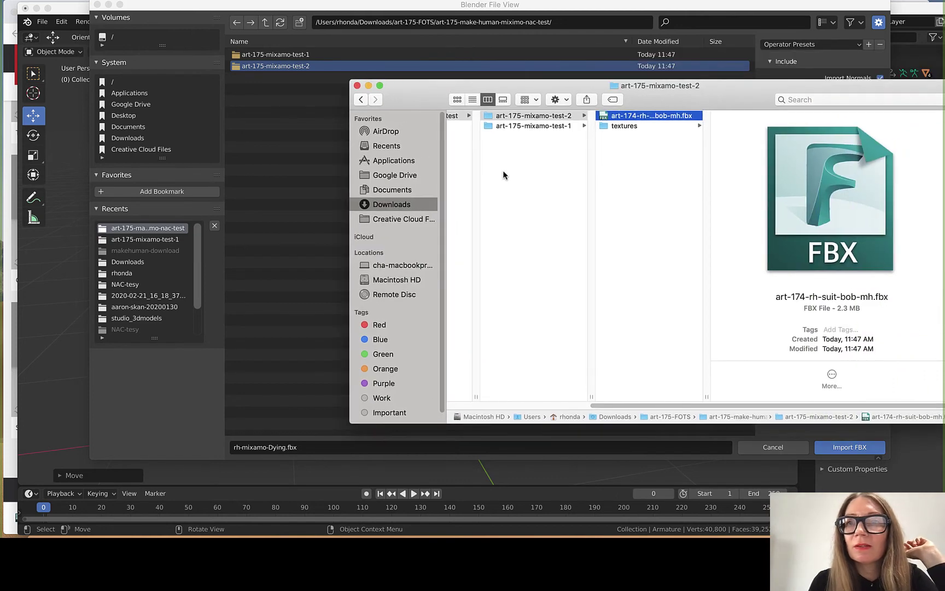
{"action": "scroll", "coordinate": [501, 172], "scroll_direction": "left", "scroll_amount": 5}
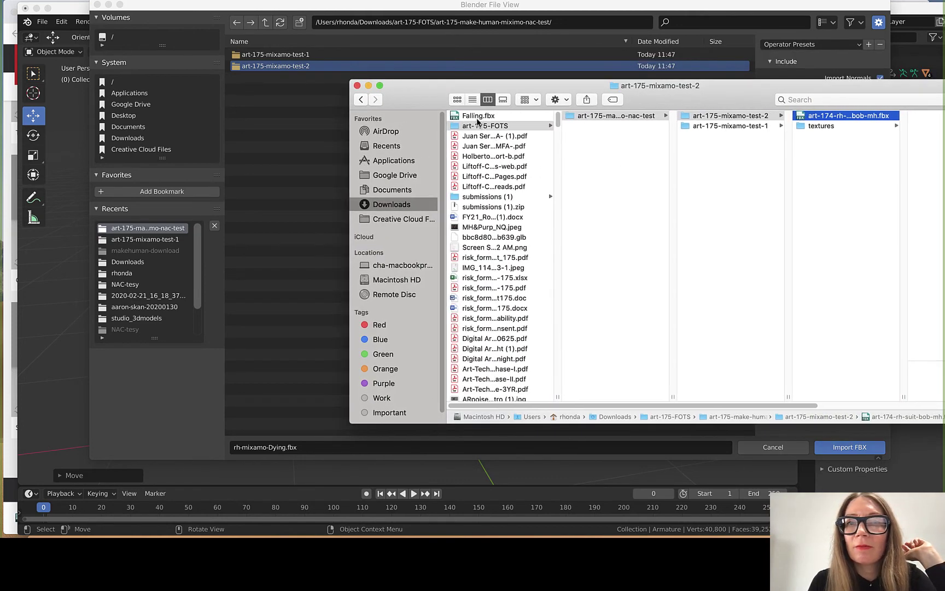
{"action": "left_click_drag", "start_coordinate": [632, 127], "coordinate": [837, 152]}
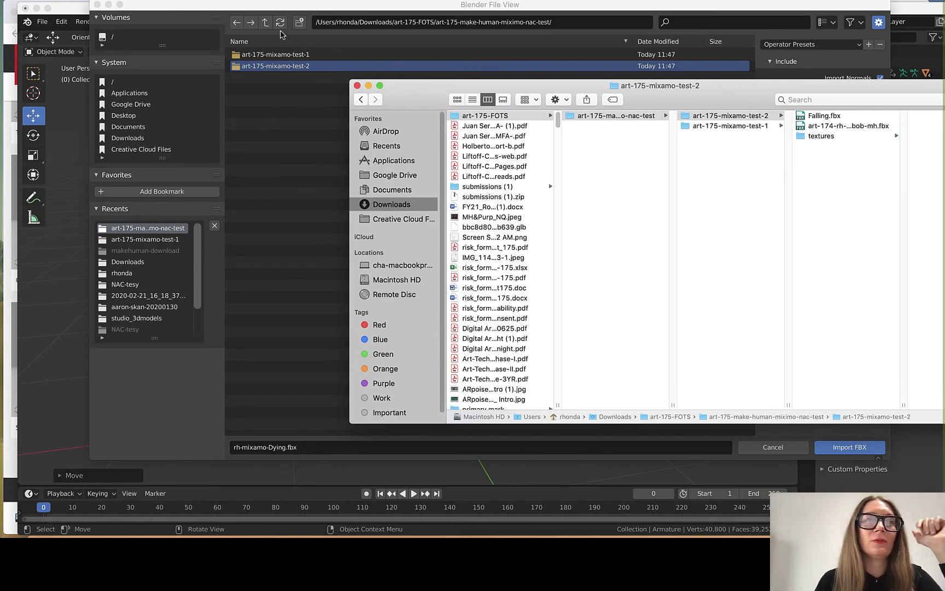
- Open art-175-mixamo-test-2 in Blender's file browser and import Falling.fbx
{"action": "left_click", "coordinate": [291, 106]}
{"action": "left_click", "coordinate": [287, 55]}
{"action": "left_click", "coordinate": [288, 66]}
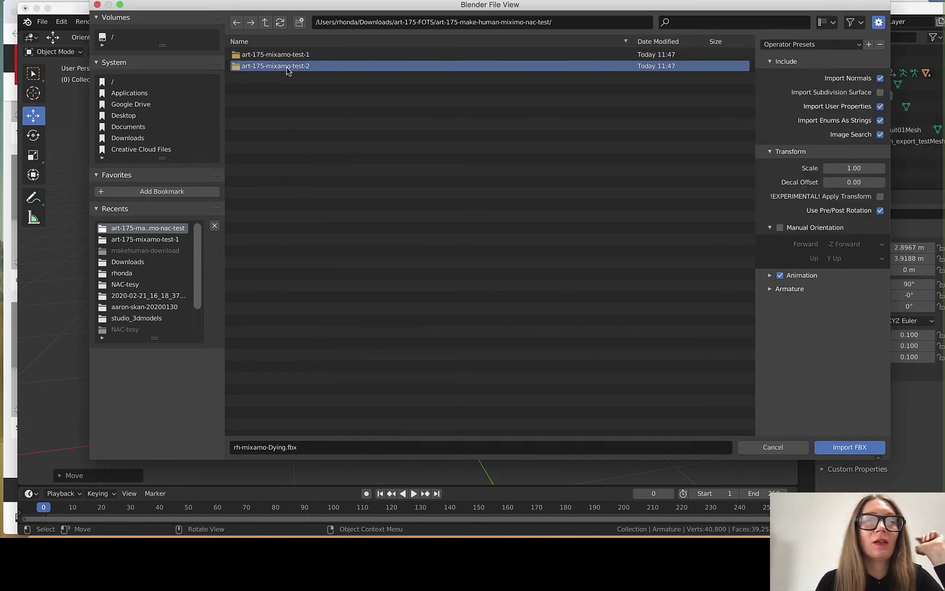
{"action": "double_click", "coordinate": [281, 67]}
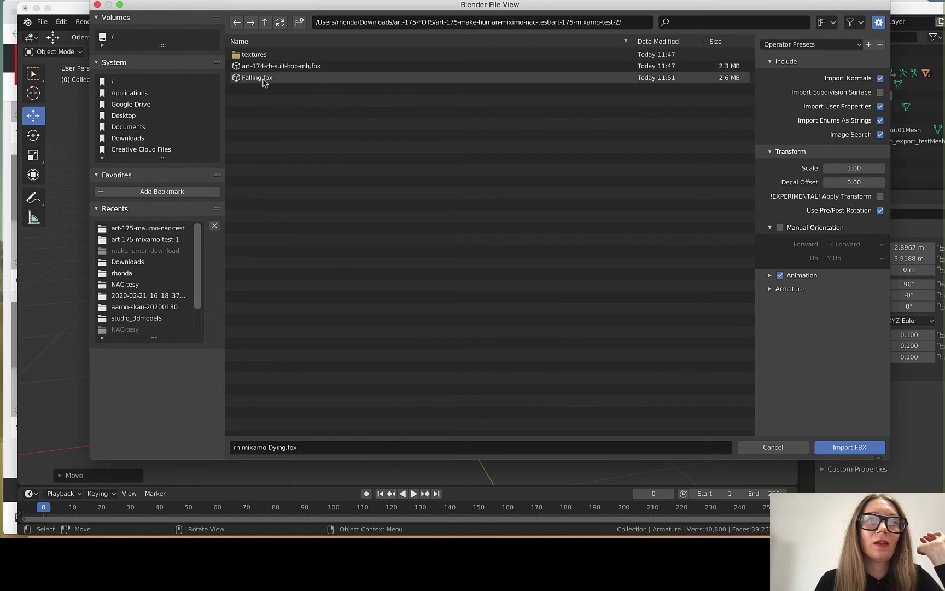
{"action": "left_click", "coordinate": [264, 77]}
{"action": "left_click", "coordinate": [861, 448]}
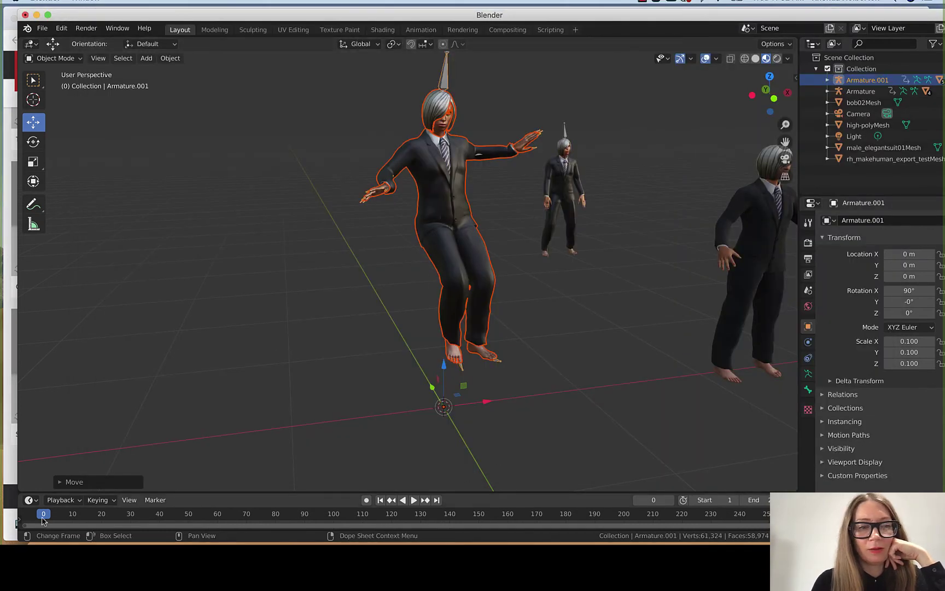
- Play the imported Falling animation, checking frames 40 and 58, then rewind to frame 0
{"action": "key", "text": "space"}
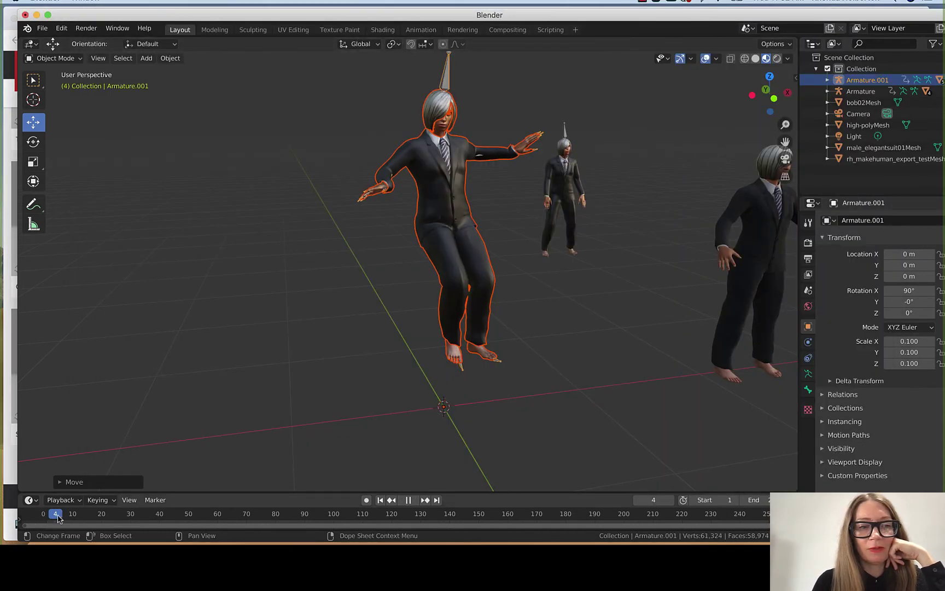
{"action": "left_click", "coordinate": [159, 526]}
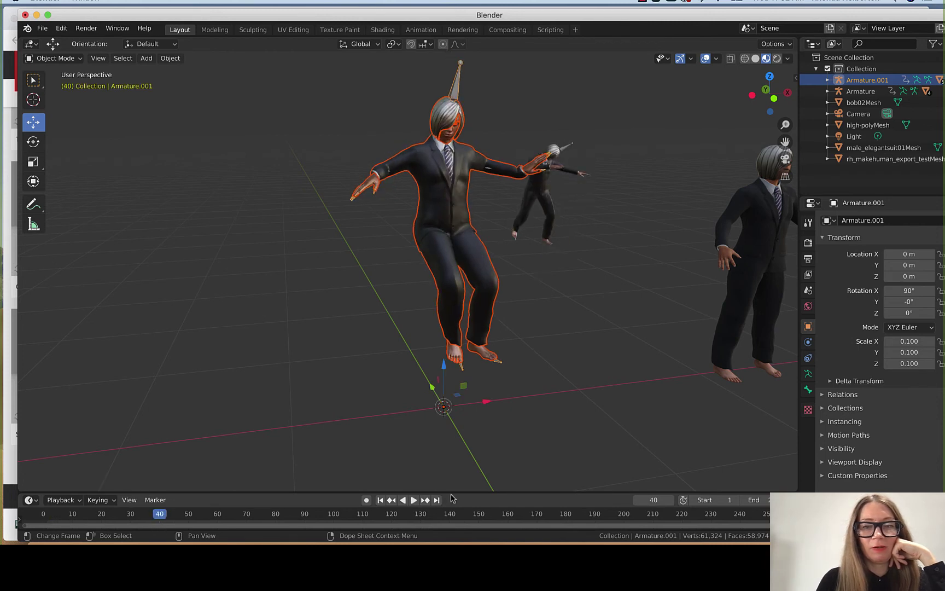
{"action": "left_click", "coordinate": [414, 501]}
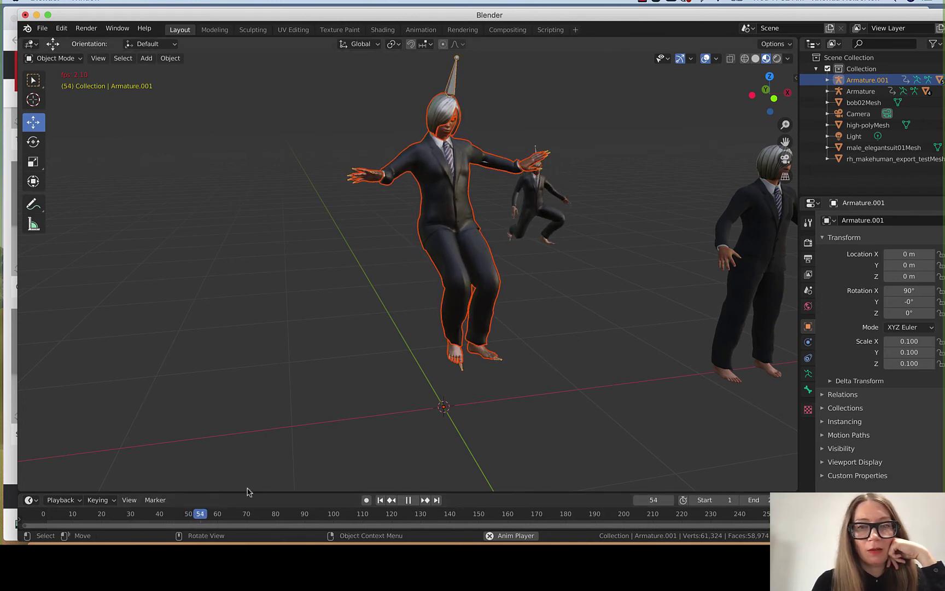
{"action": "left_click", "coordinate": [407, 500]}
{"action": "key", "text": "space"}
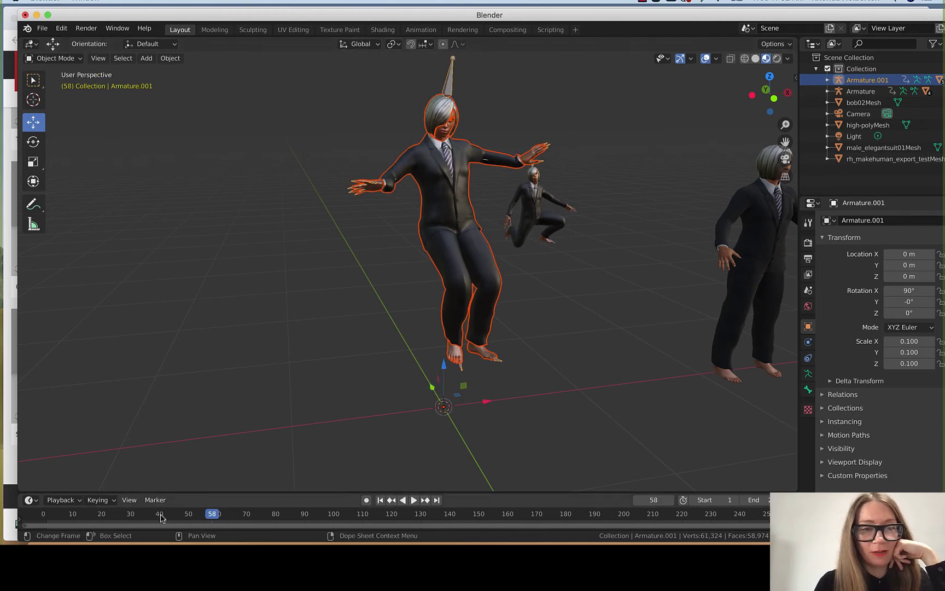
{"action": "left_click", "coordinate": [23, 523]}
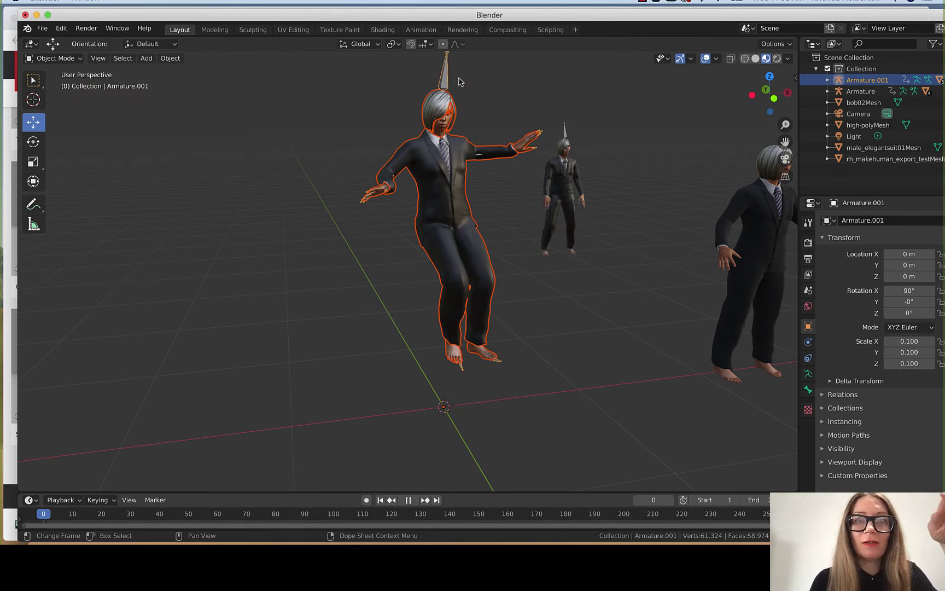
{"action": "key", "text": "space"}
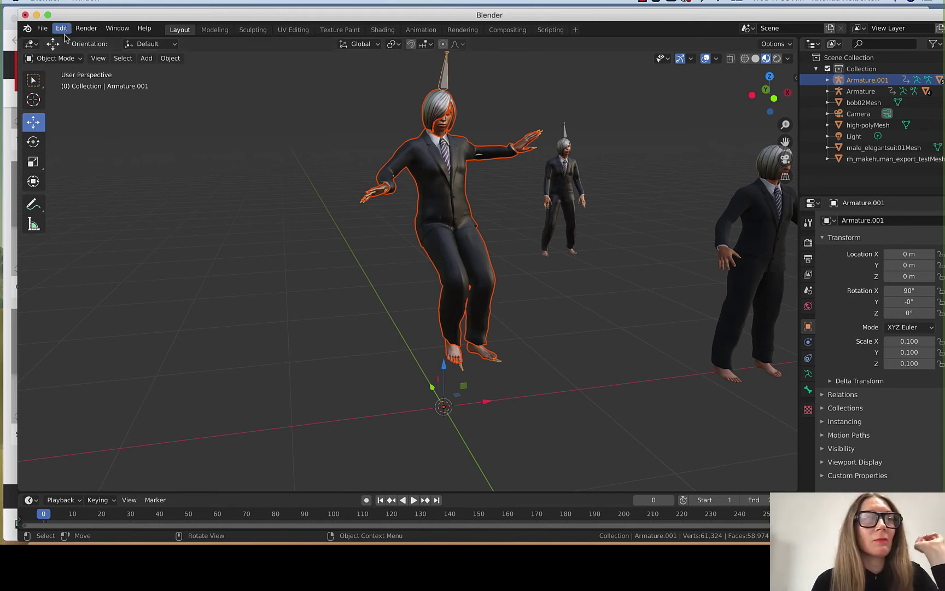
{"action": "left_click", "coordinate": [43, 29]}
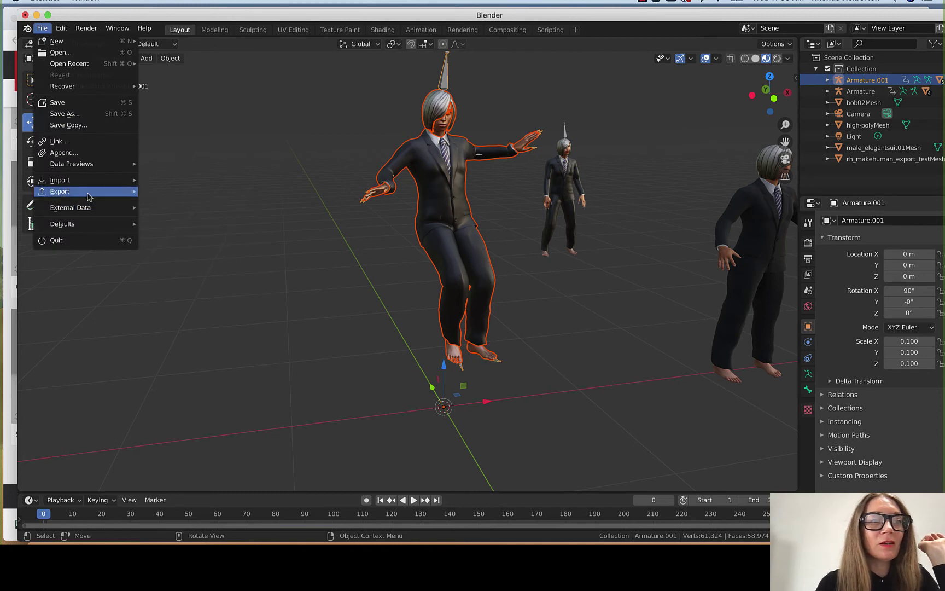
- Choose glTF 2.0 export and target the art-175-mixamo-test-2 folder
{"action": "mouse_move", "coordinate": [88, 192]}
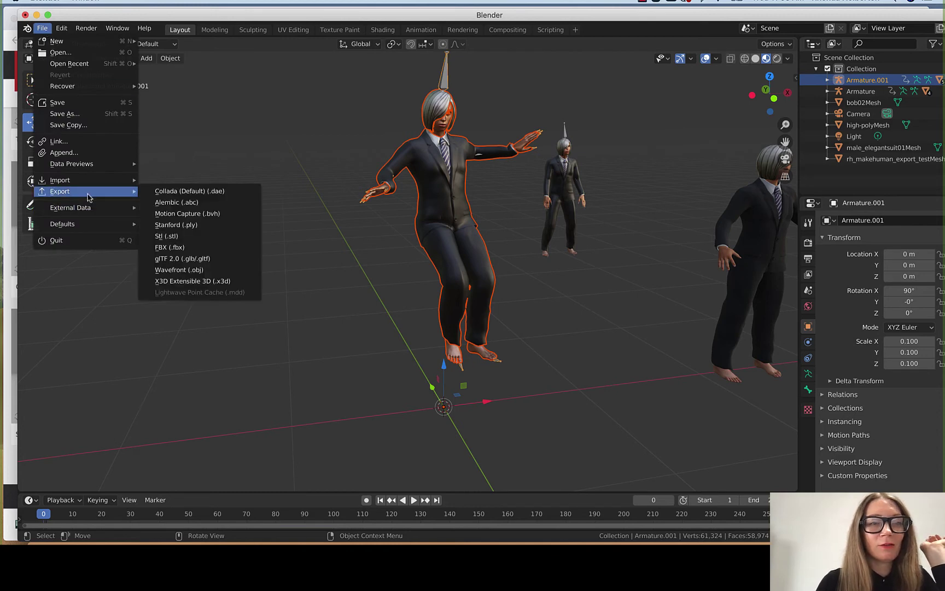
{"action": "left_click", "coordinate": [183, 259]}
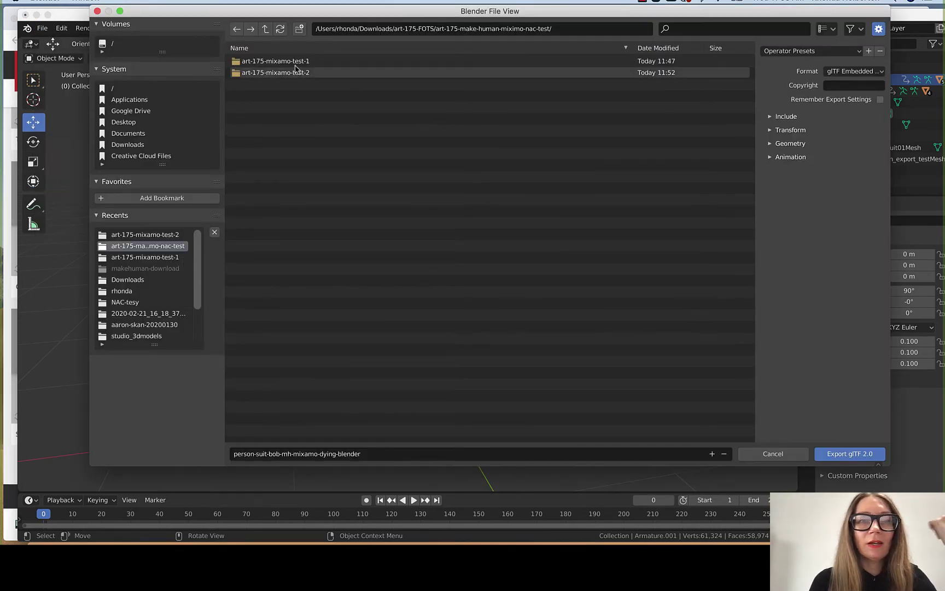
{"action": "left_click", "coordinate": [276, 74]}
{"action": "double_click", "coordinate": [276, 73]}
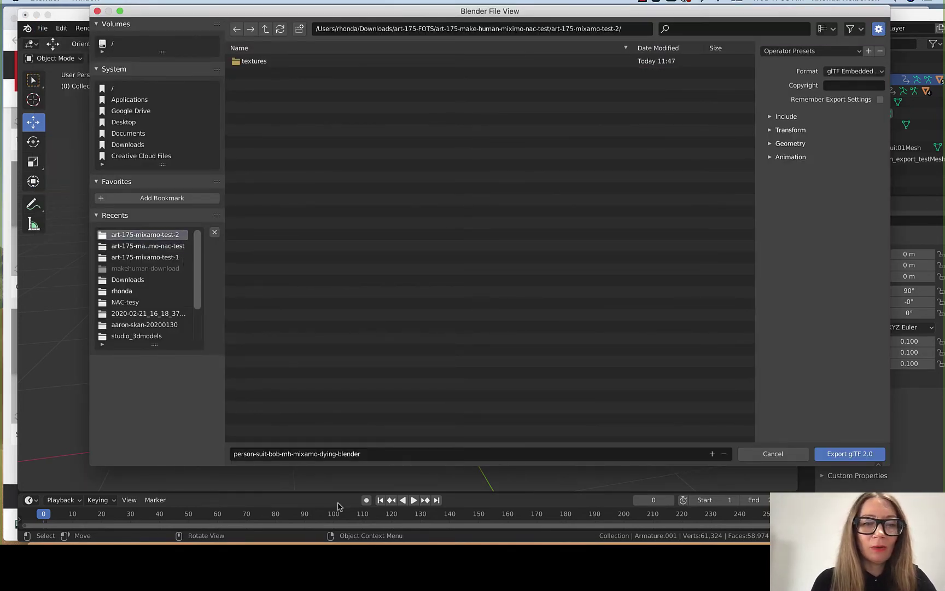
- Rename the export file to person-suit-bob-mh-mixamo-falling-blender, replacing 'dying' with 'falling'
{"action": "left_click", "coordinate": [295, 455]}
{"action": "left_click", "coordinate": [323, 455]}
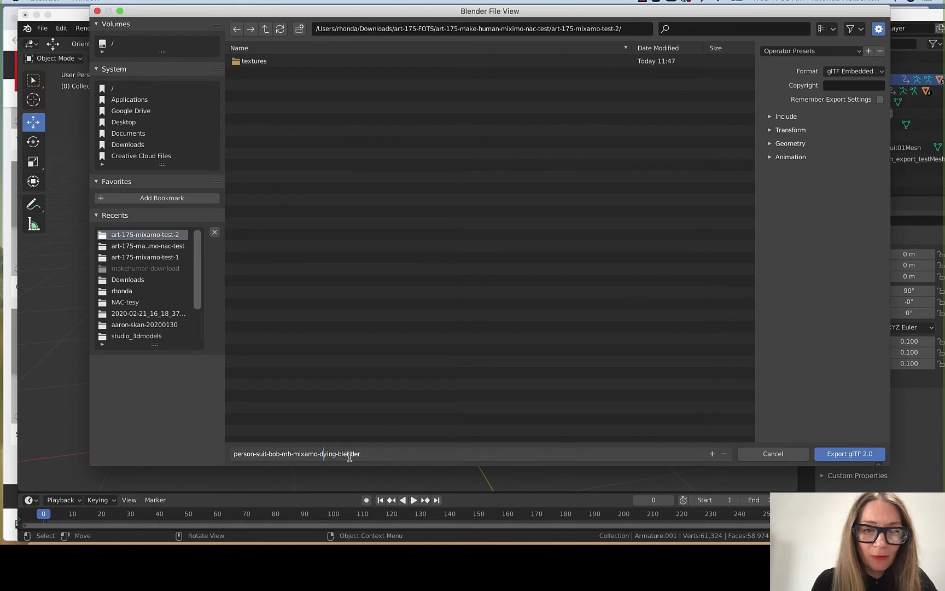
{"action": "left_click_drag", "start_coordinate": [336, 454], "coordinate": [320, 454]}
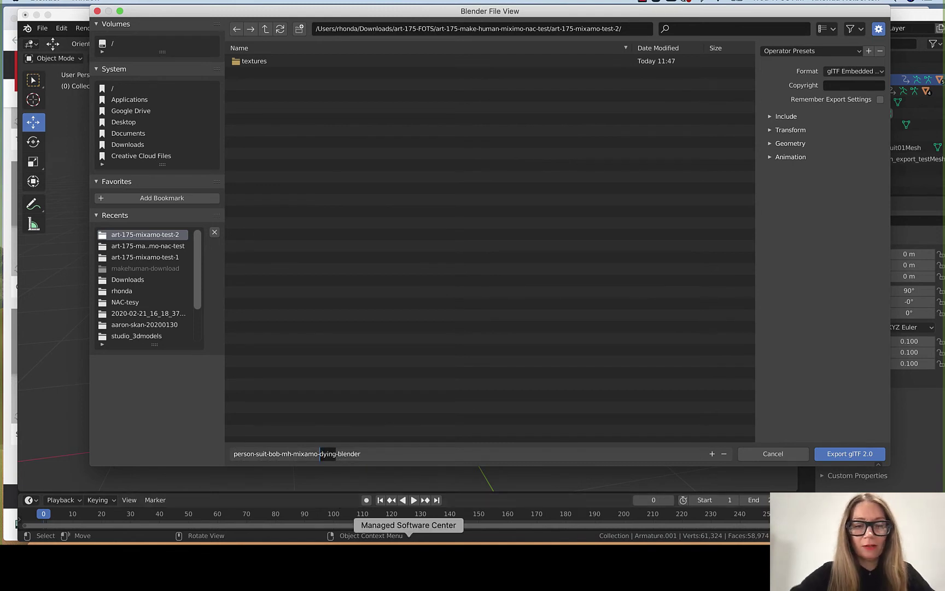
{"action": "type", "text": "falling"}
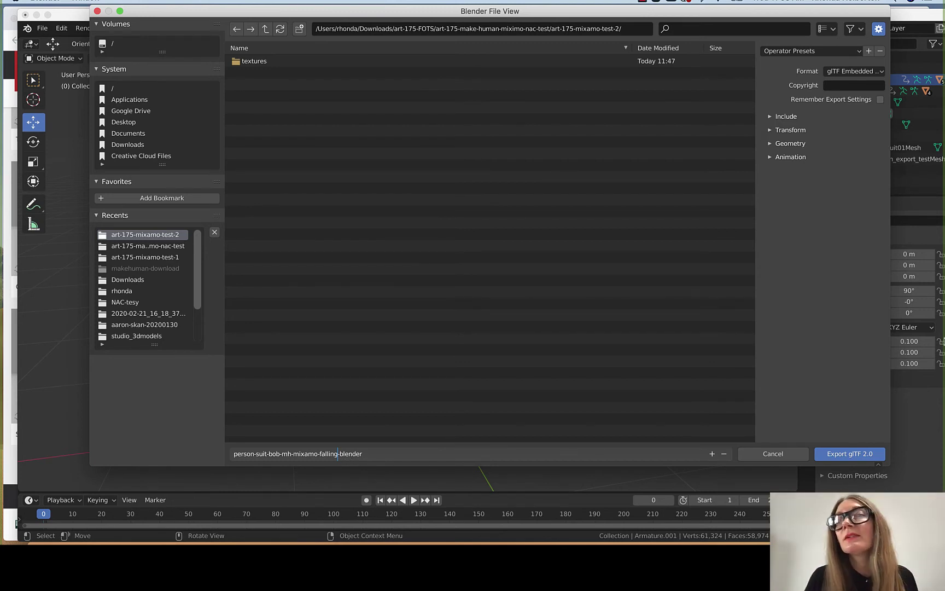
- Export only the selected objects as glTF 2.0 after reviewing the Transform, Geometry and Animation options
{"action": "left_click", "coordinate": [771, 117]}
{"action": "left_click", "coordinate": [879, 133]}
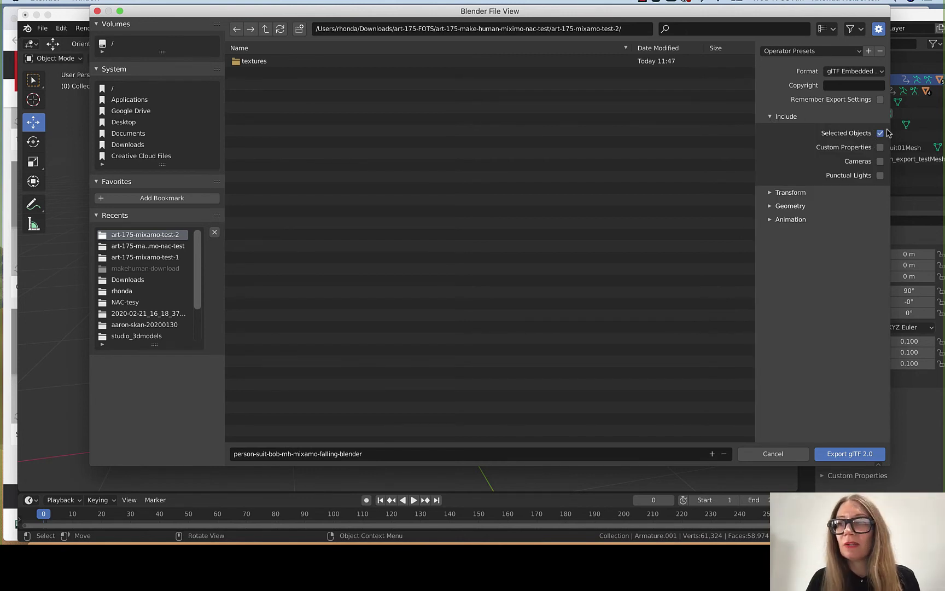
{"action": "left_click", "coordinate": [770, 193]}
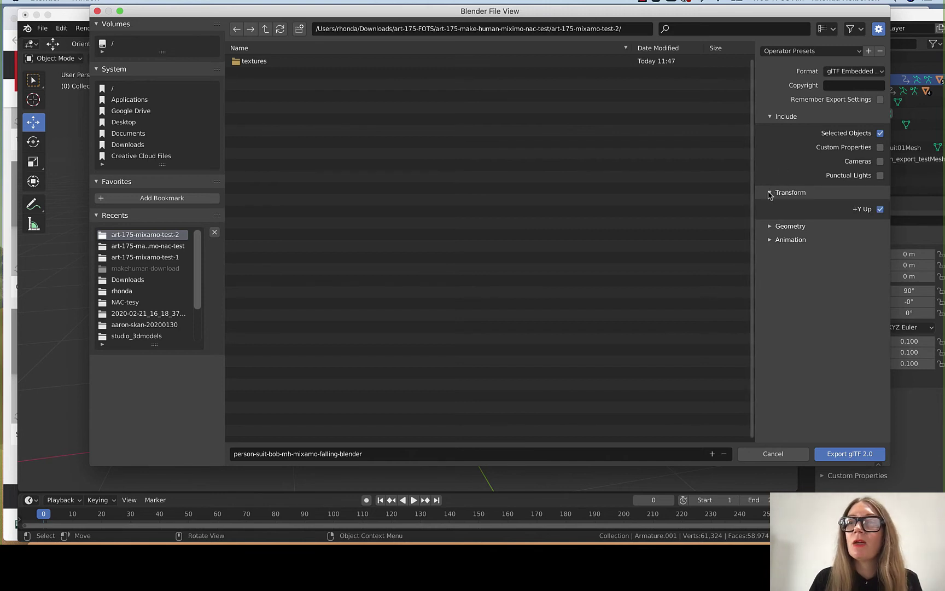
{"action": "left_click", "coordinate": [768, 227]}
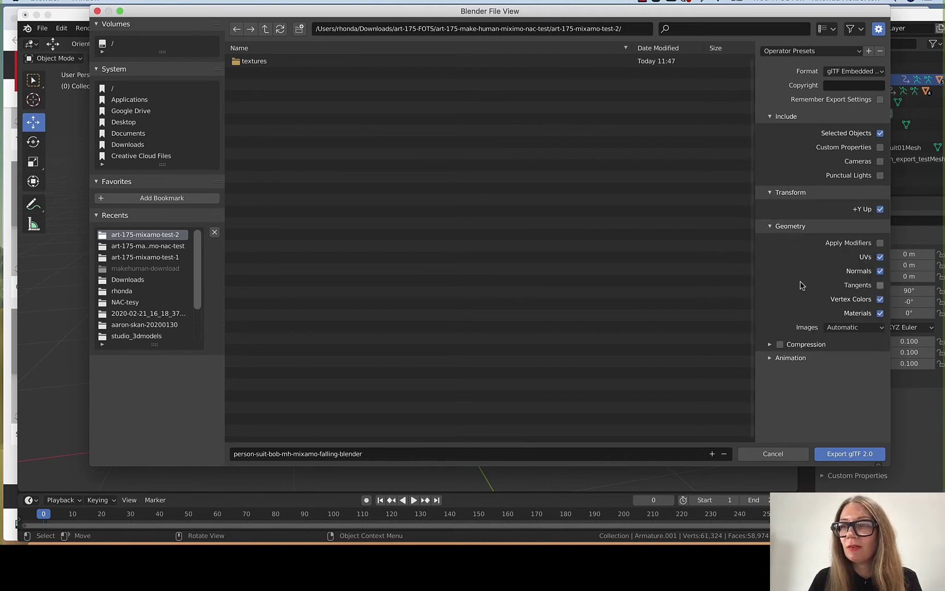
{"action": "left_click", "coordinate": [771, 358]}
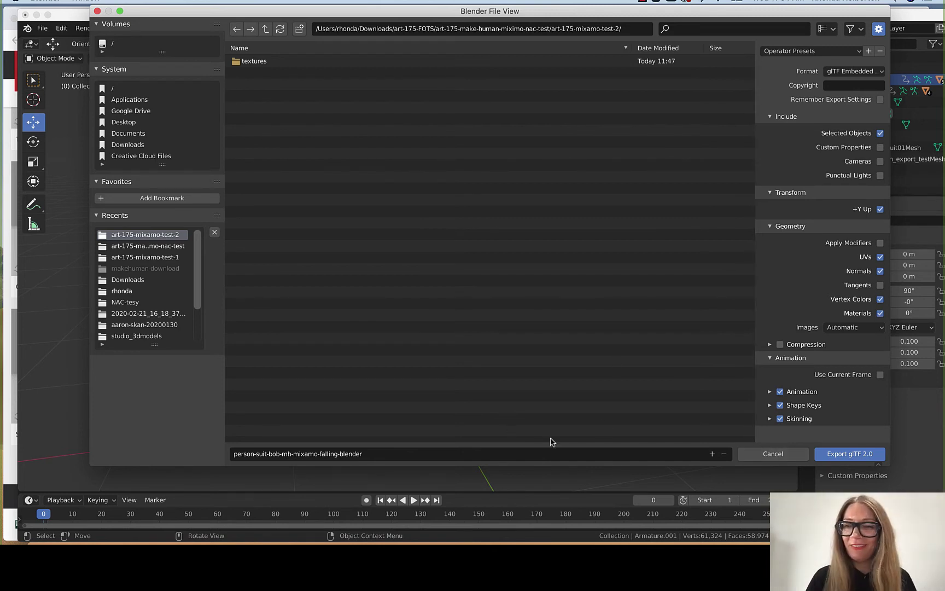
{"action": "left_click", "coordinate": [853, 454]}
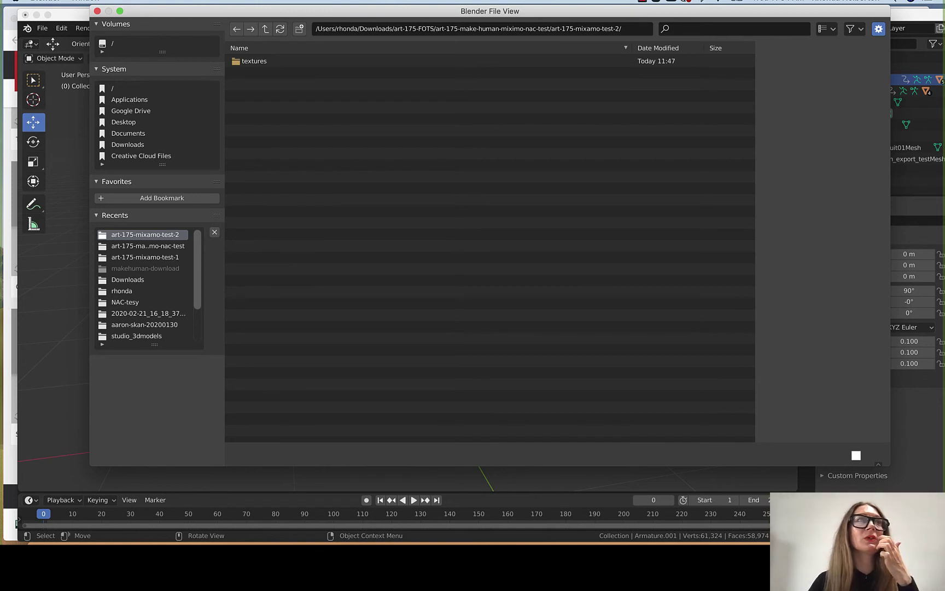
- In Finder, select the exported person-suit glTF file in art-175-mixamo-test-1 and move the window aside
{"action": "left_click", "coordinate": [49, 541]}
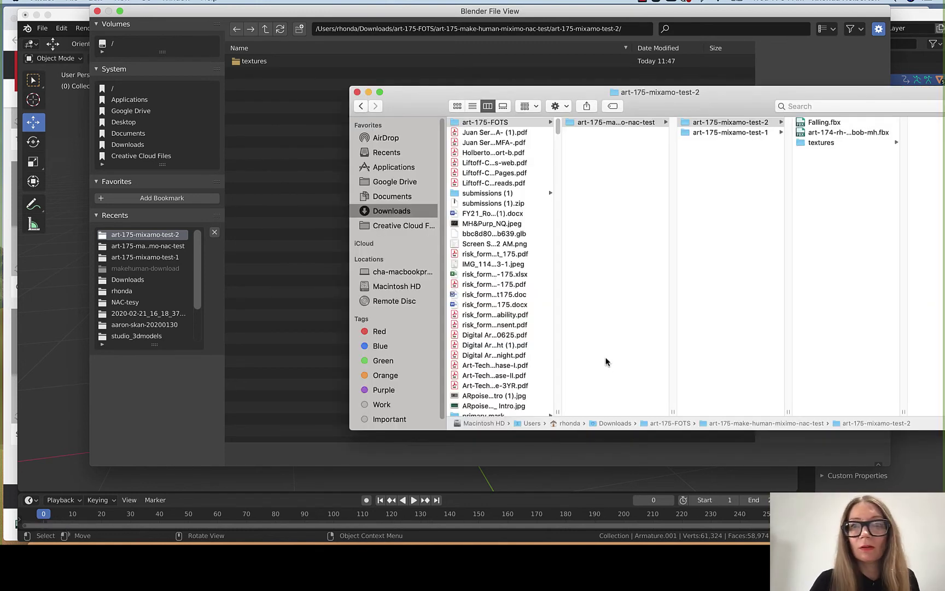
{"action": "left_click", "coordinate": [747, 134]}
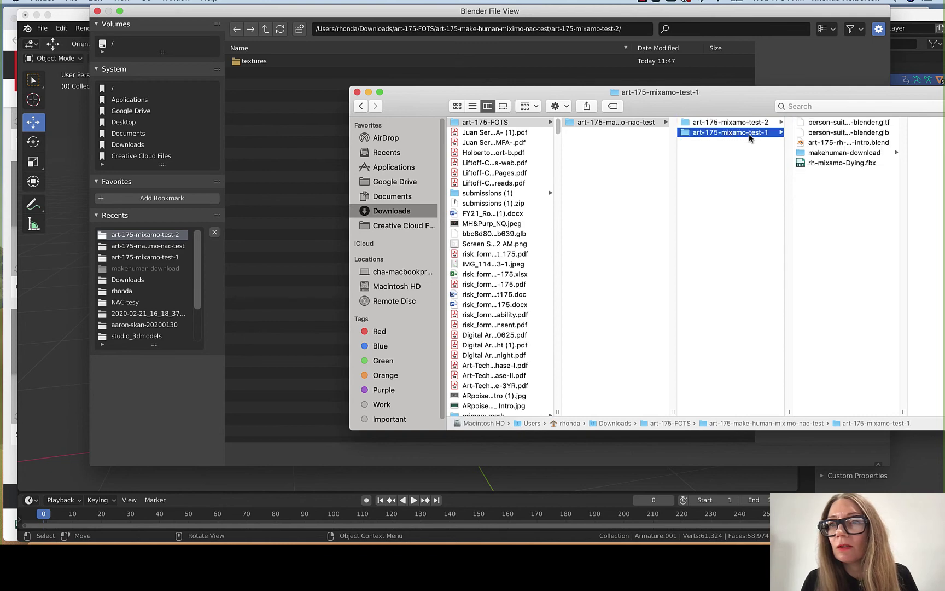
{"action": "left_click", "coordinate": [873, 123]}
{"action": "left_click_drag", "start_coordinate": [868, 89], "coordinate": [850, 266]}
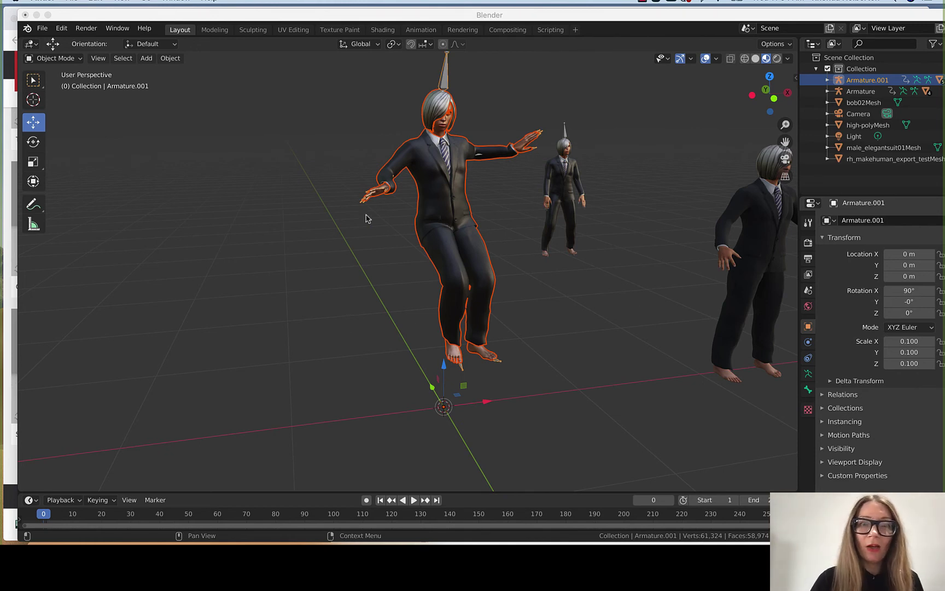
- Switch to the New Art City tab in Chrome and go to the Dashboard
{"action": "left_click", "coordinate": [244, 538]}
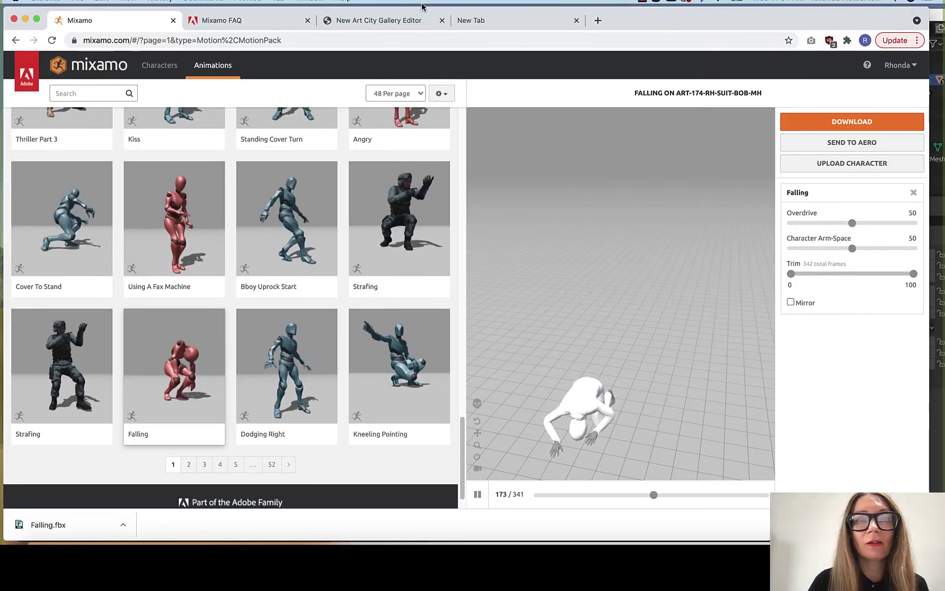
{"action": "left_click", "coordinate": [400, 21]}
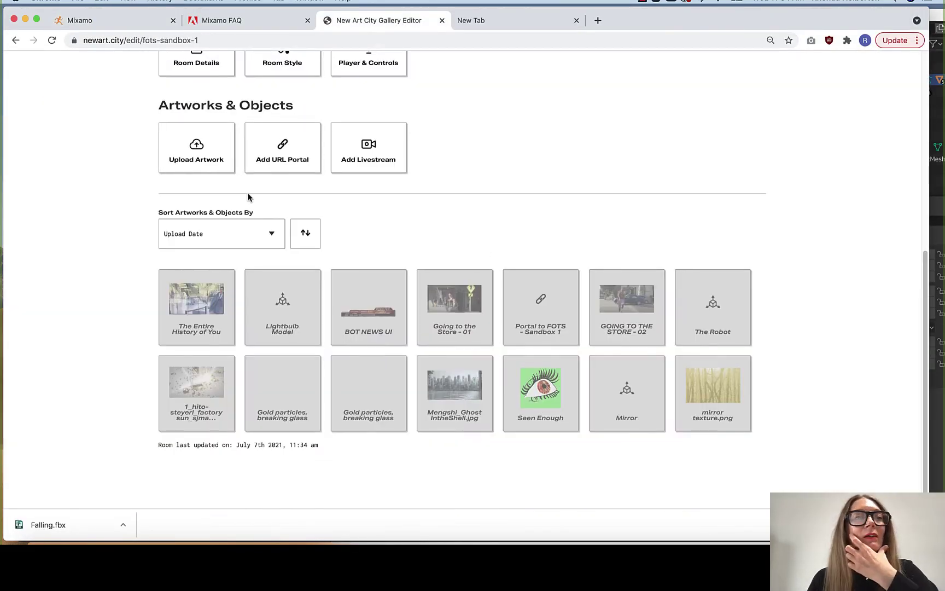
{"action": "scroll", "coordinate": [249, 196], "scroll_direction": "up", "scroll_amount": 7}
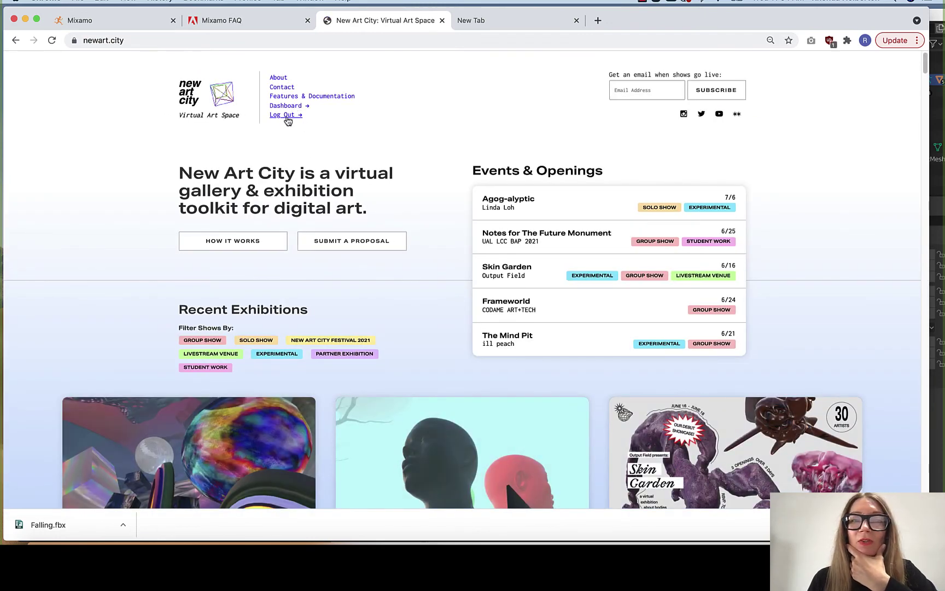
{"action": "left_click", "coordinate": [285, 106]}
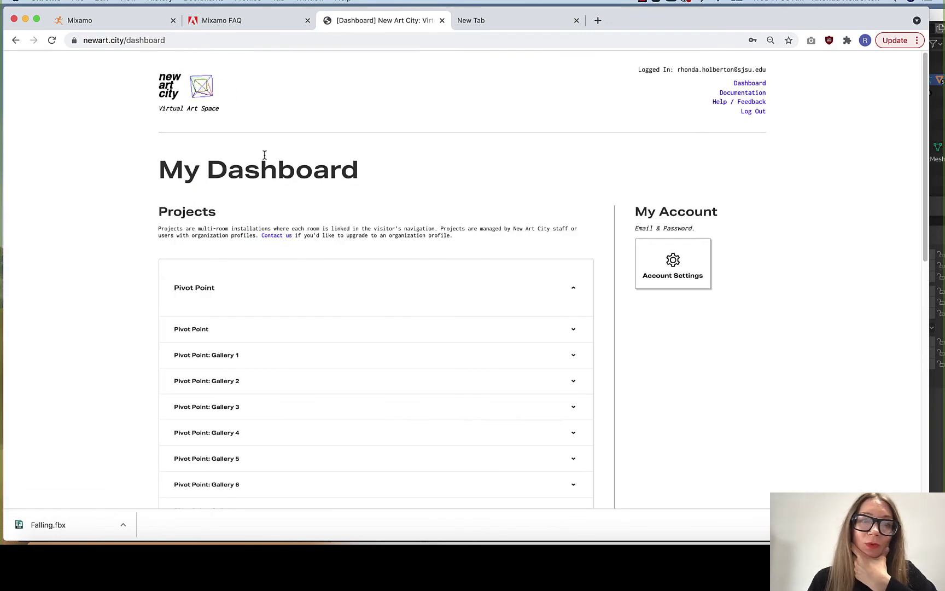
{"action": "scroll", "coordinate": [84, 273], "scroll_direction": "down", "scroll_amount": 6}
- Expand FOTS - Summer Students and open FOTS - Sandbox 1 in the editor
{"action": "left_click", "coordinate": [206, 345]}
{"action": "scroll", "coordinate": [71, 371], "scroll_direction": "down", "scroll_amount": 2}
{"action": "scroll", "coordinate": [71, 370], "scroll_direction": "down", "scroll_amount": 3}
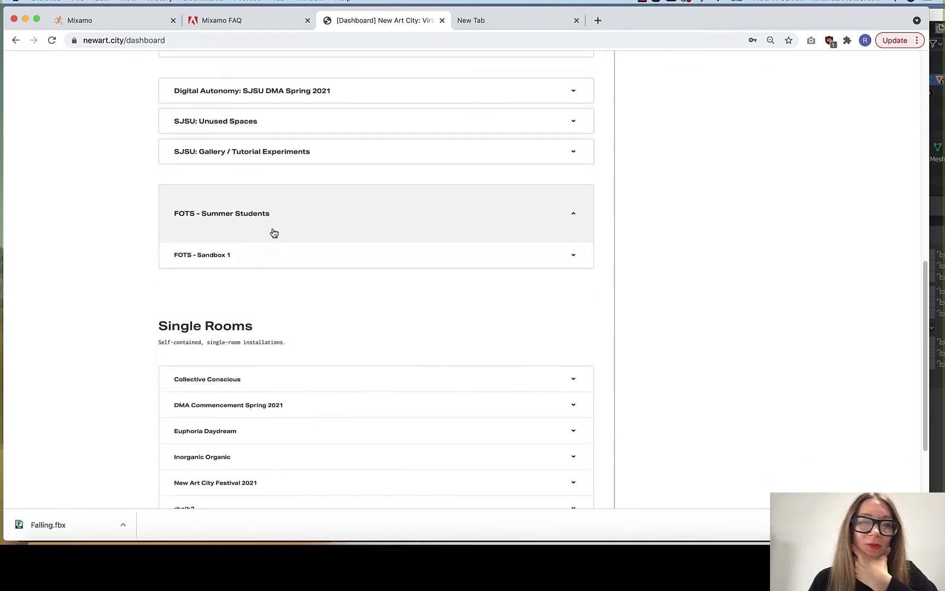
{"action": "left_click", "coordinate": [210, 257]}
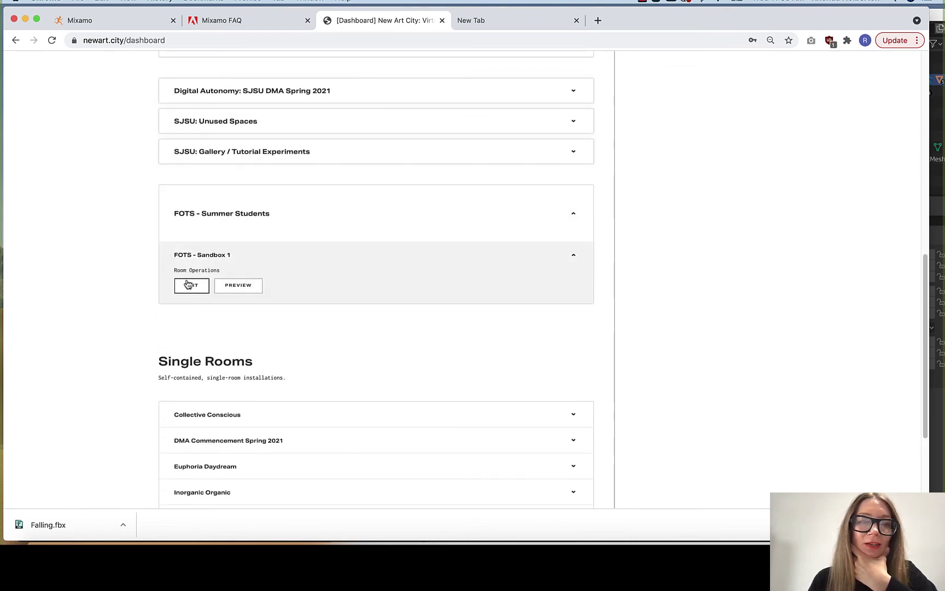
{"action": "left_click", "coordinate": [191, 285]}
- Open the Upload Artwork dialog in the Sandbox 1 editor
{"action": "scroll", "coordinate": [114, 351], "scroll_direction": "down", "scroll_amount": 3}
{"action": "scroll", "coordinate": [114, 352], "scroll_direction": "down", "scroll_amount": 4}
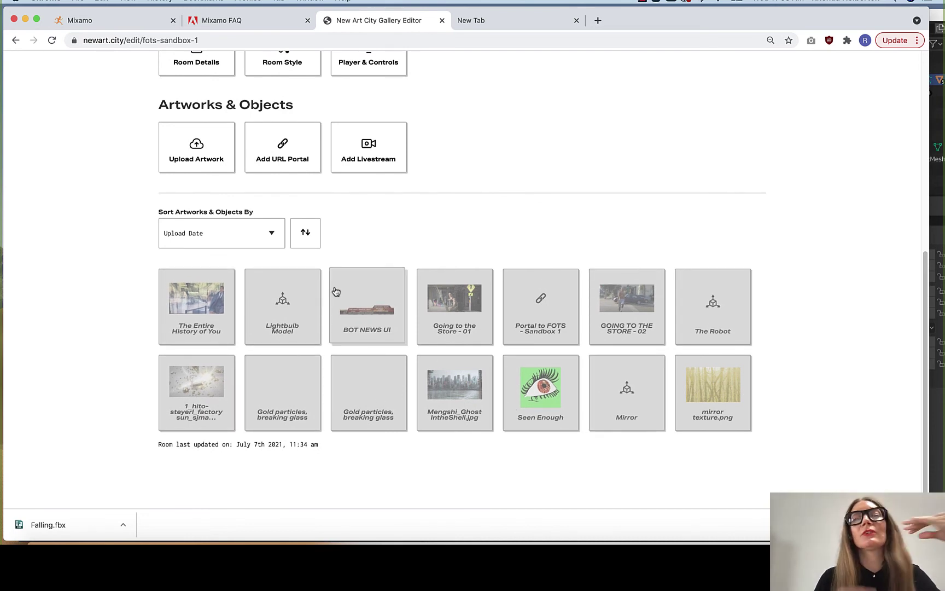
{"action": "left_click", "coordinate": [219, 164]}
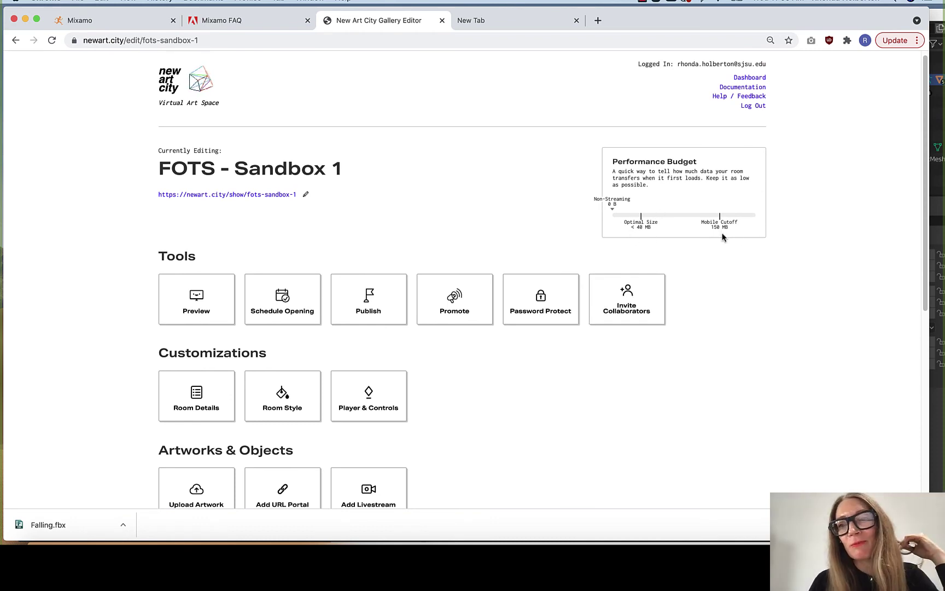
{"action": "scroll", "coordinate": [633, 373], "scroll_direction": "down", "scroll_amount": 6}
- Upload person-suit-bob-mh-mixamo-falling-blender.gltf from art-175-mixamo-test-2 as a new artwork
{"action": "left_click", "coordinate": [198, 183]}
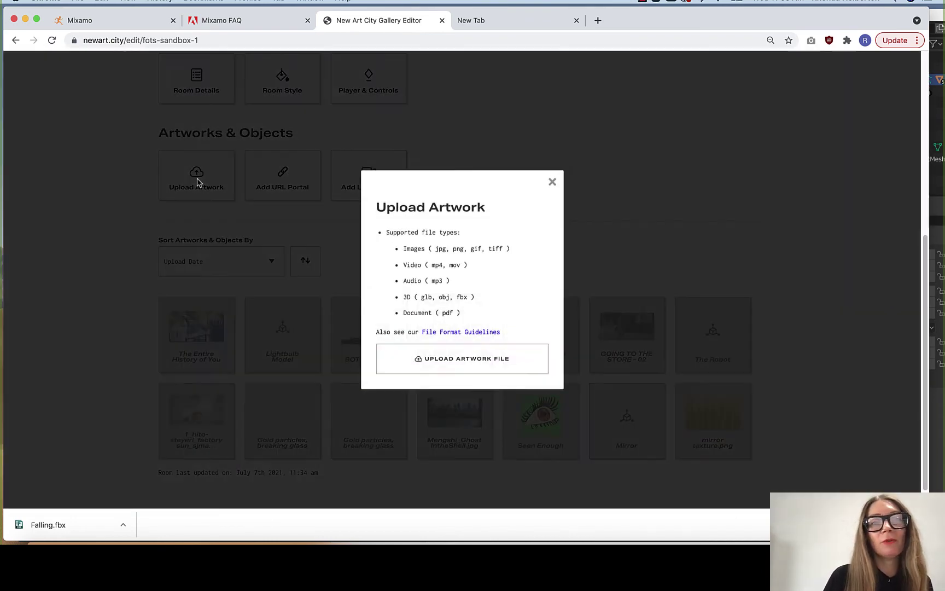
{"action": "left_click", "coordinate": [451, 364]}
{"action": "left_click", "coordinate": [383, 102]}
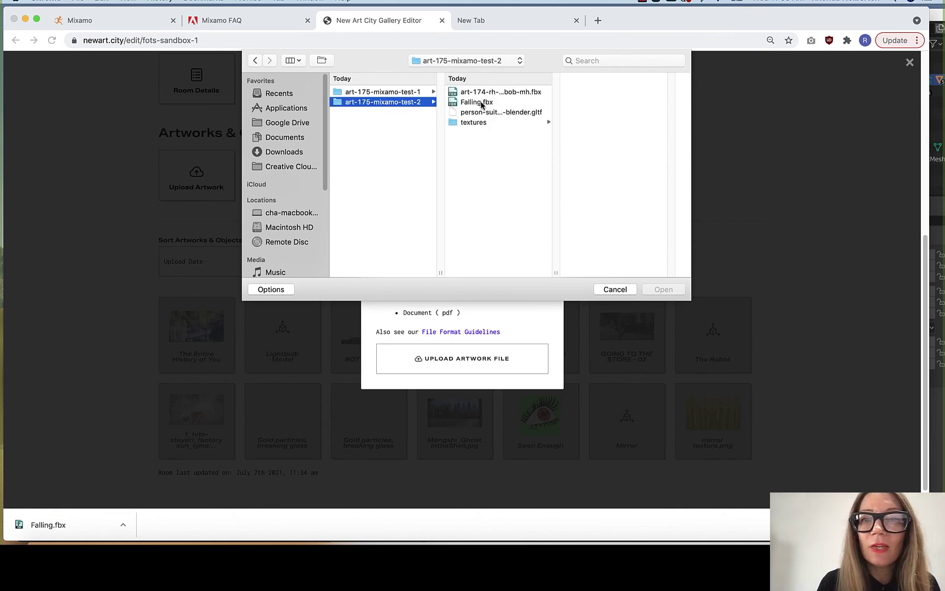
{"action": "left_click", "coordinate": [498, 112]}
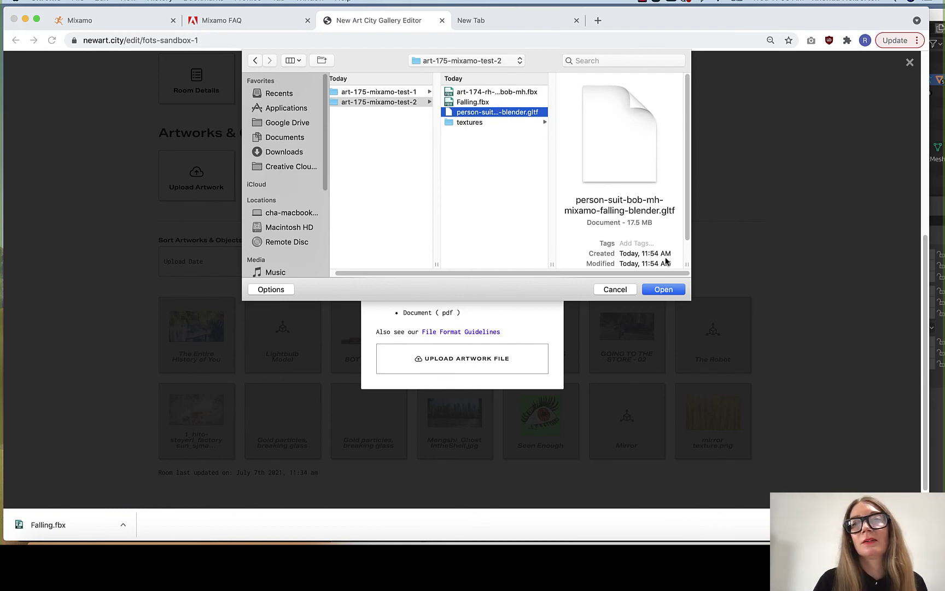
{"action": "left_click", "coordinate": [663, 289]}
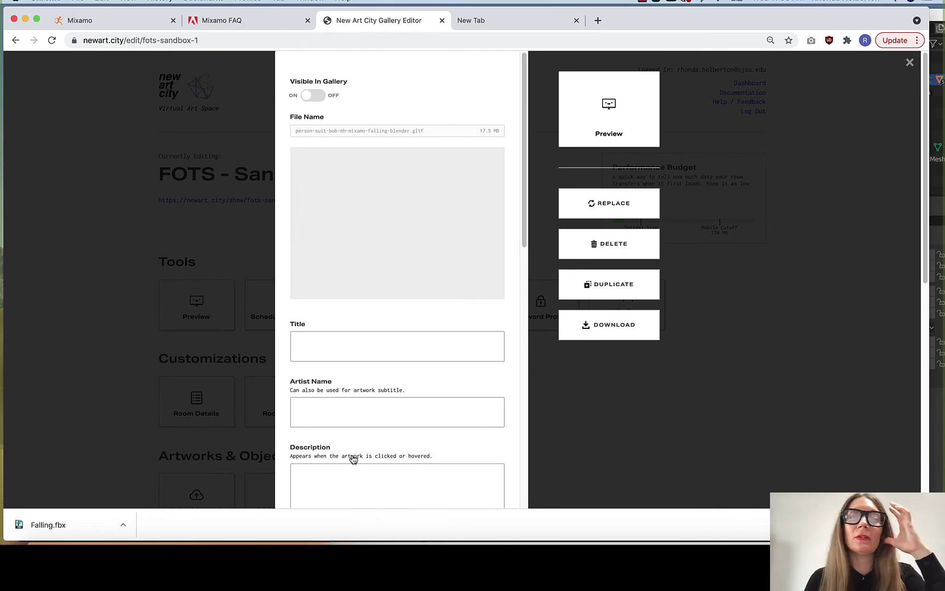
- Give the artwork the test title 'rh' and preview the room
{"action": "left_click", "coordinate": [339, 355]}
{"action": "type", "text": "rh test 2"}
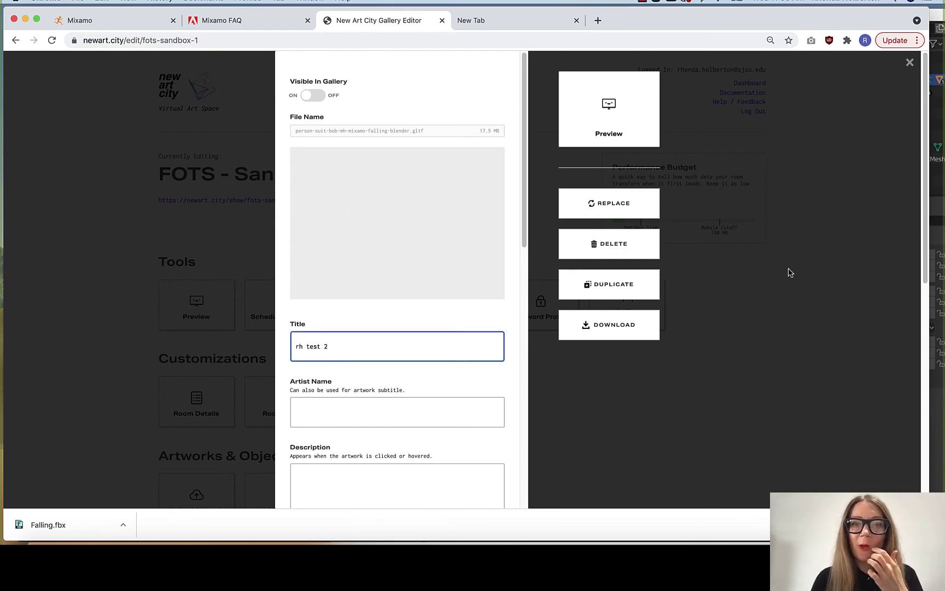
{"action": "left_click", "coordinate": [634, 124]}
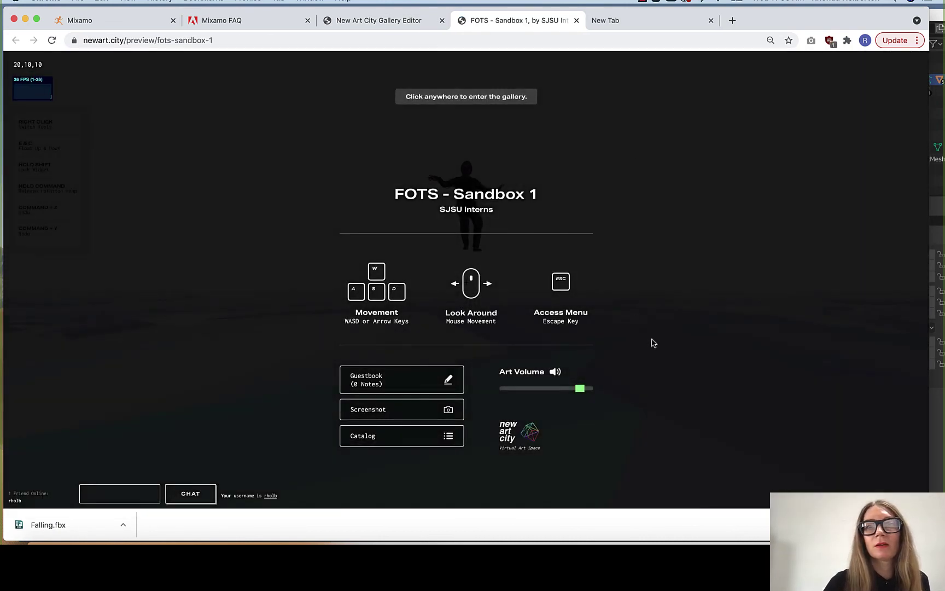
- Enter the Sandbox 1 preview, select the falling suited character, and walk around it in move mode
{"action": "left_click", "coordinate": [655, 261]}
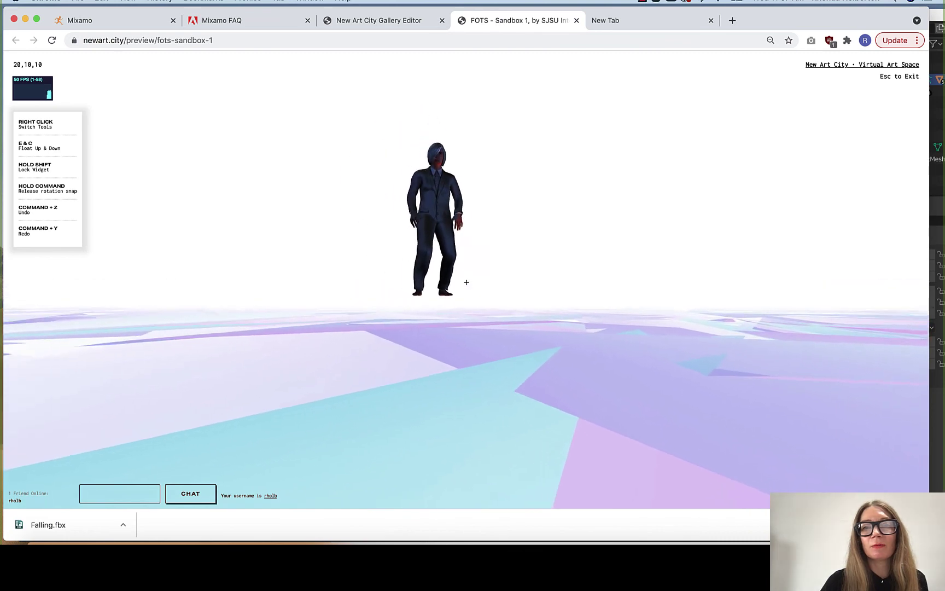
{"action": "left_click", "coordinate": [467, 282]}
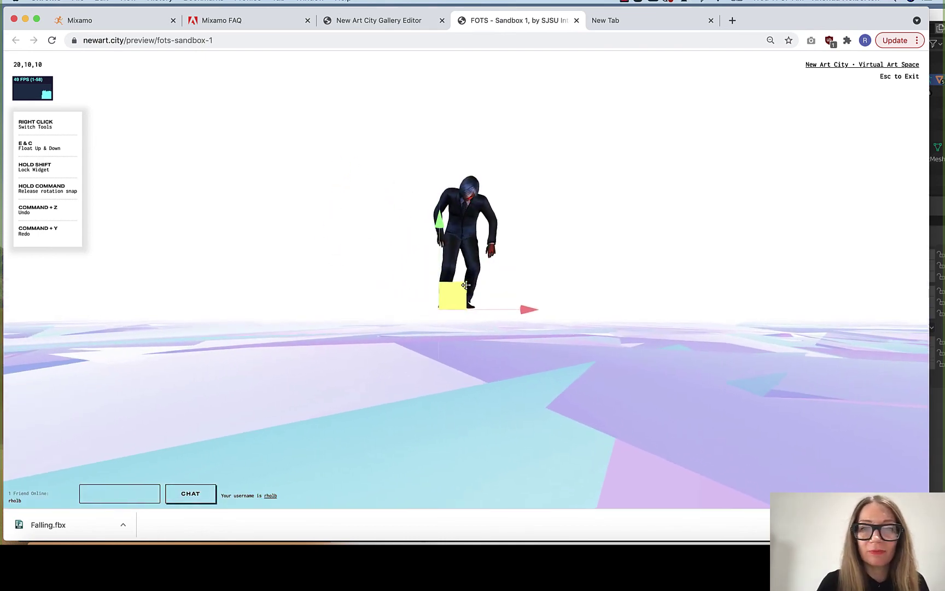
{"action": "key", "text": "w"}
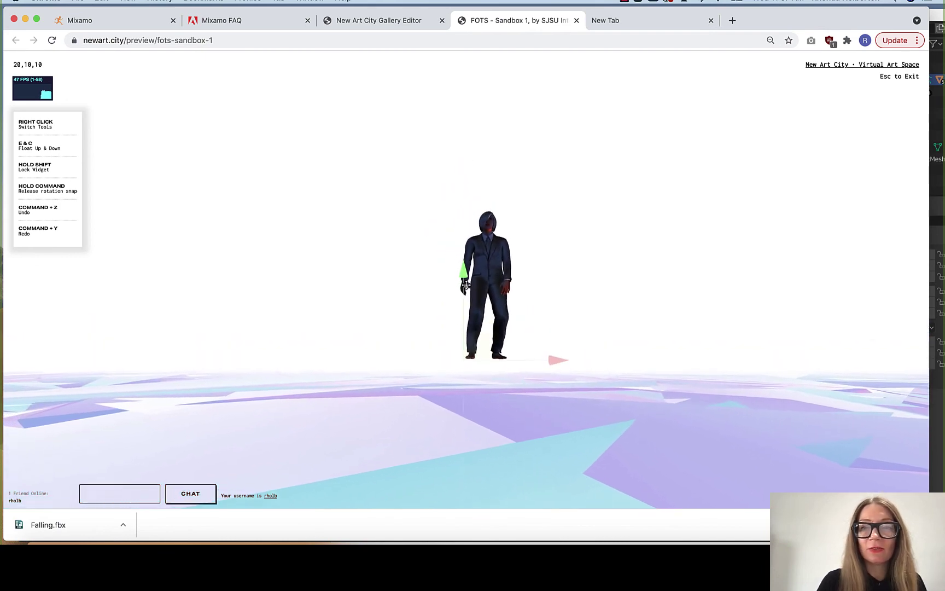
{"action": "key", "text": "s"}
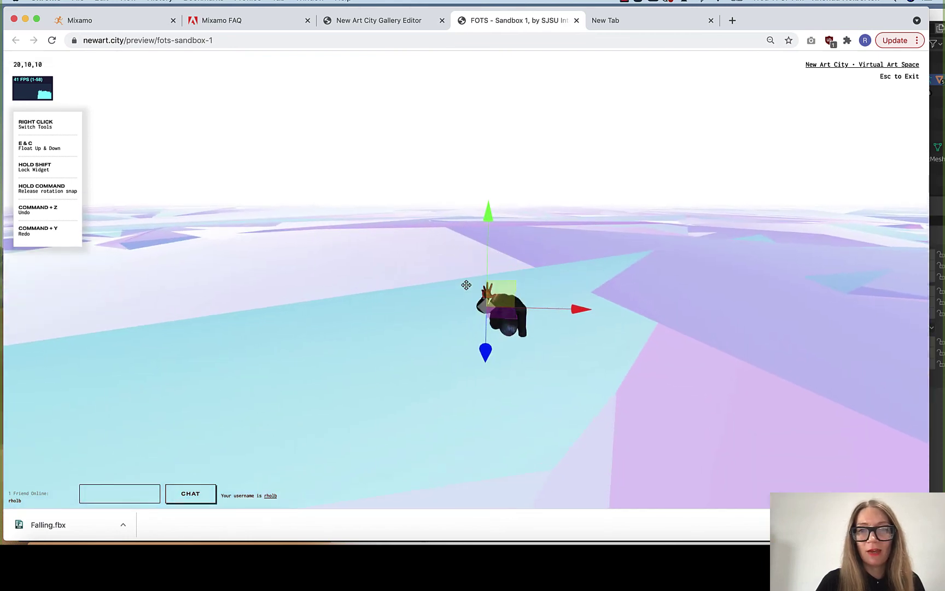
{"action": "key", "text": "s"}
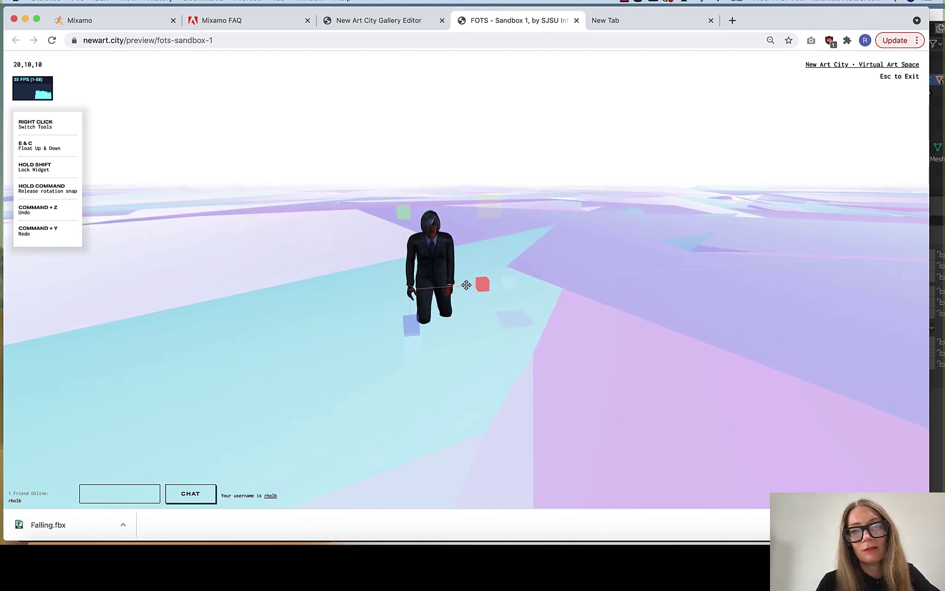
{"action": "key", "text": "w"}
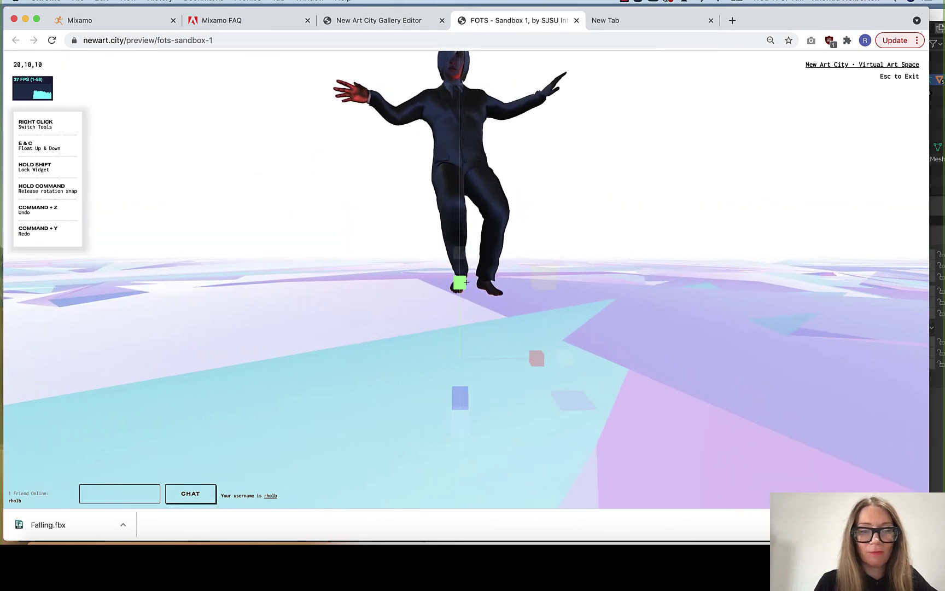
{"action": "right_click", "coordinate": [466, 282]}
{"action": "key", "text": "w"}
{"action": "key", "text": "w"}
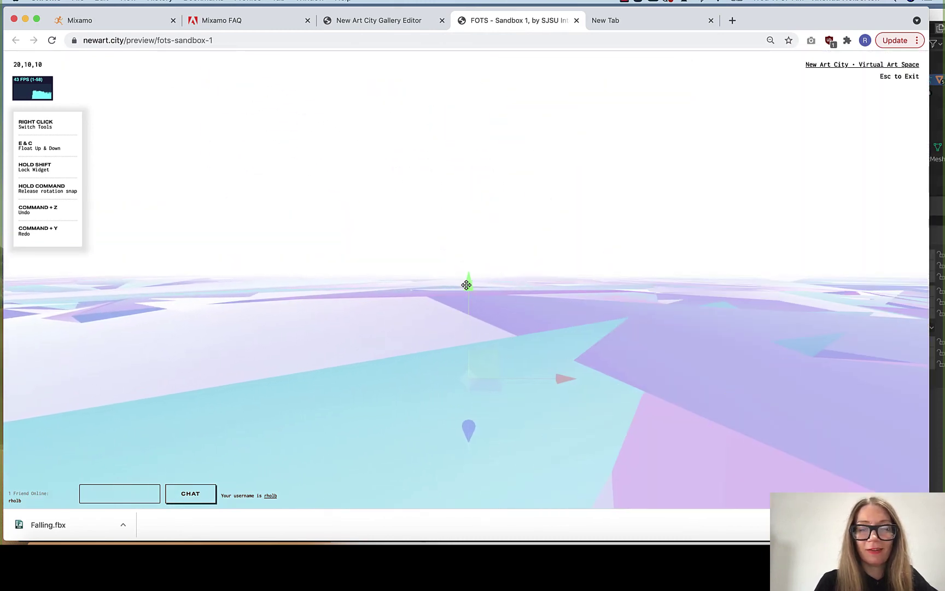